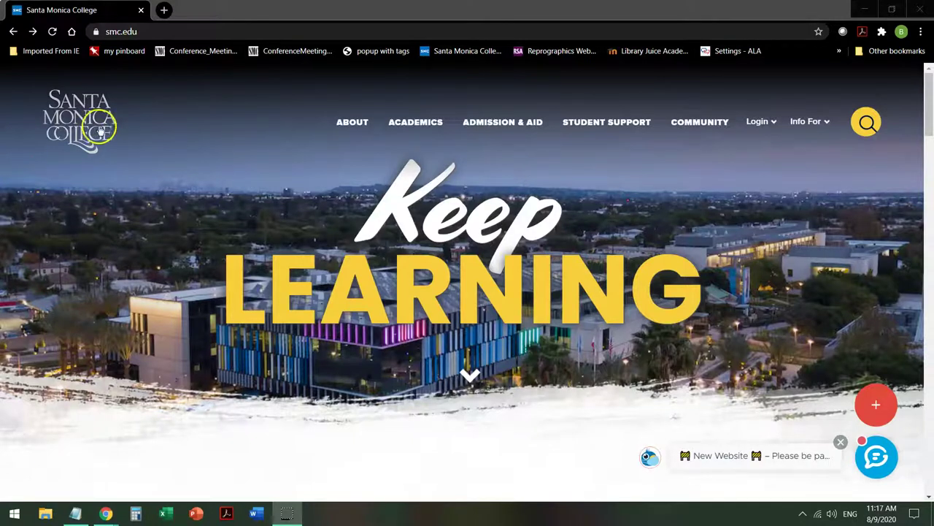
- Go from Student Support to the Santa Monica College Library page and open All Databases
mouse_move(643, 125)
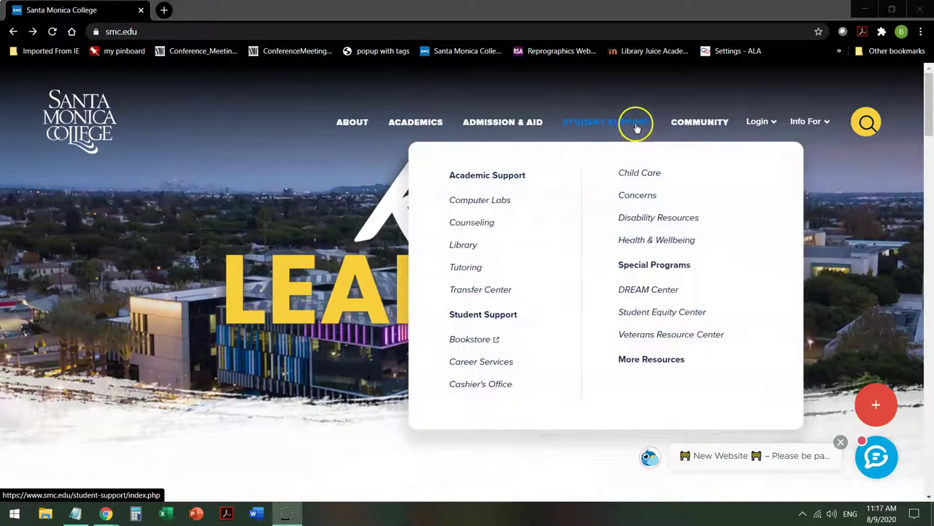
left_click(459, 247)
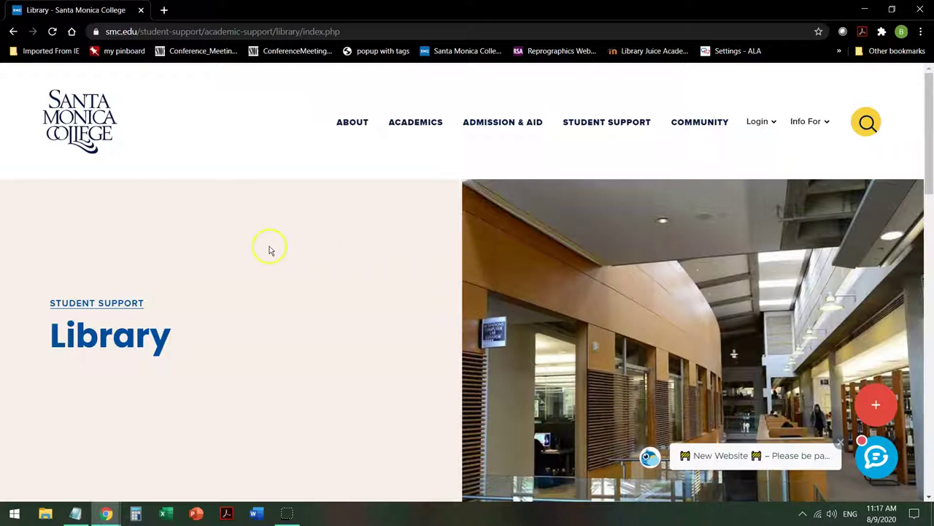
scroll(271, 250, "down", 5)
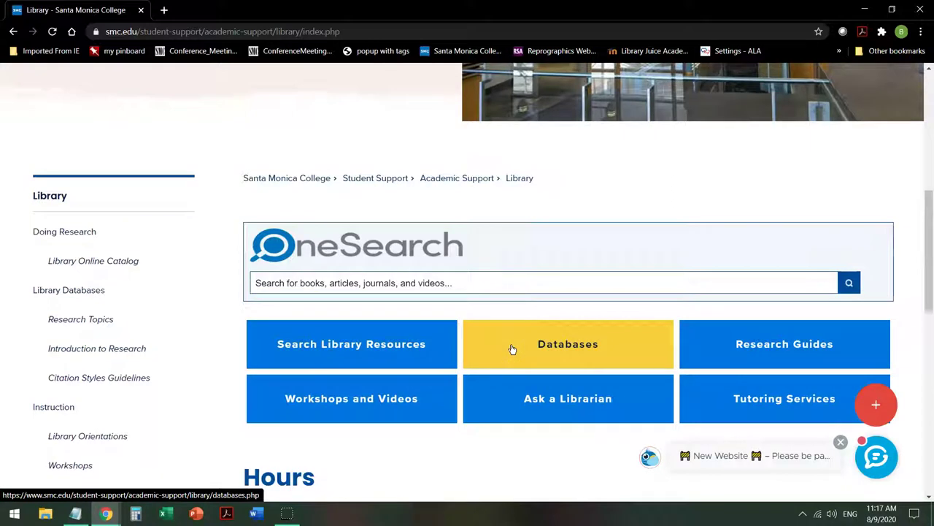
left_click(503, 401)
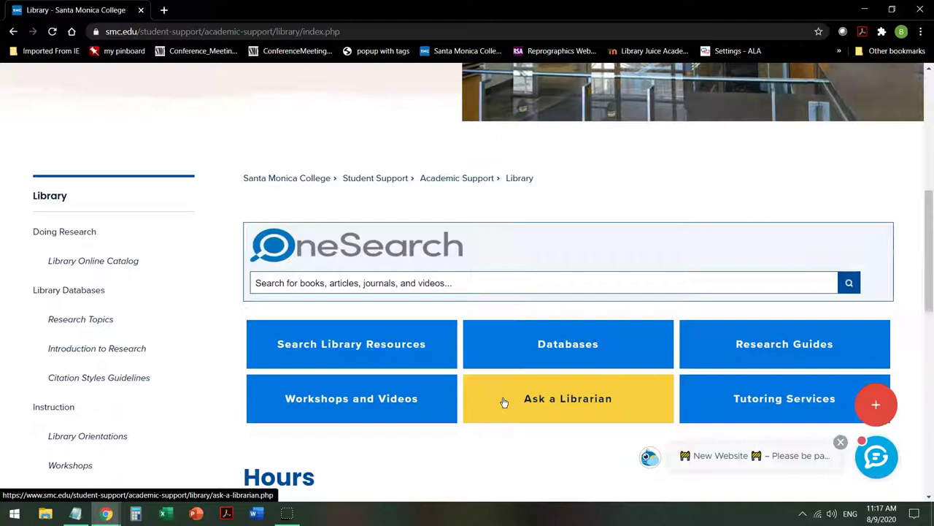
left_click(511, 344)
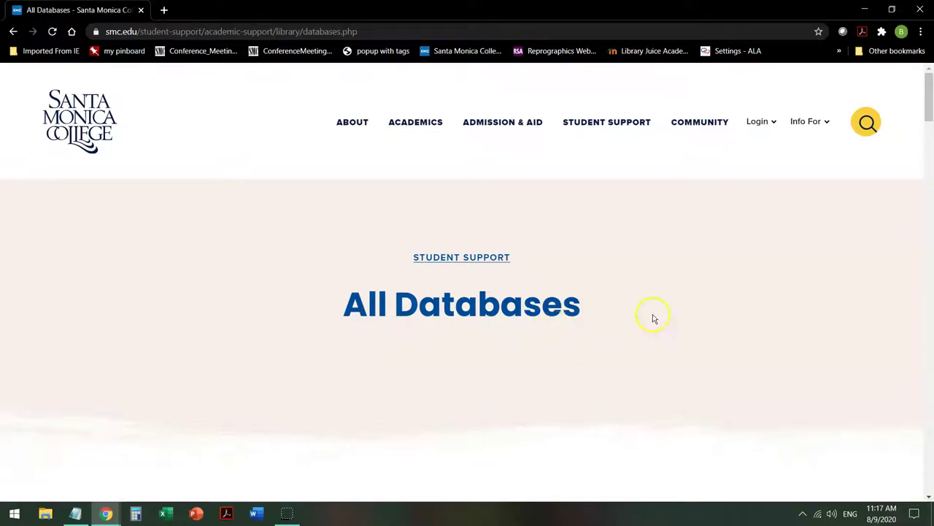
- Scroll the All Databases list down to the MagillOnLiterature Plus entry
scroll(654, 318, "down", 3)
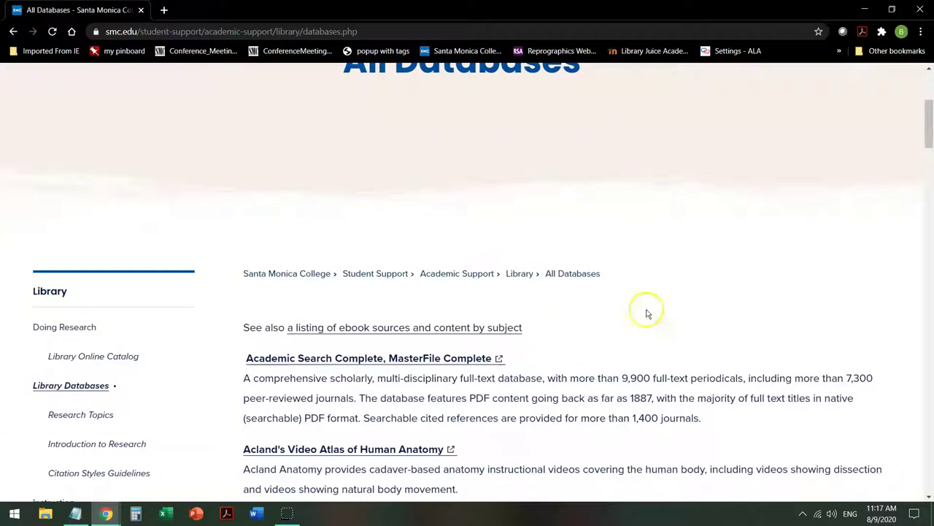
scroll(646, 314, "down", 3)
scroll(620, 304, "down", 2)
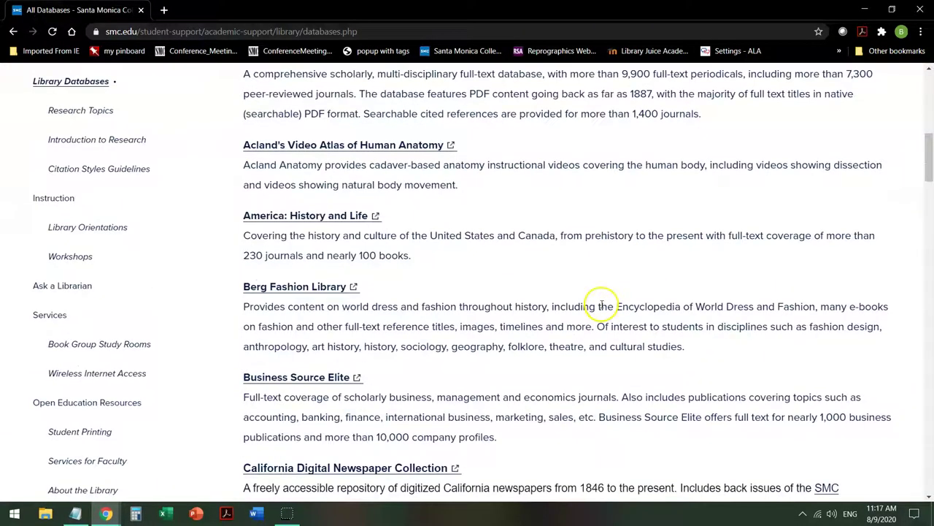
scroll(603, 305, "down", 2)
scroll(603, 310, "down", 1)
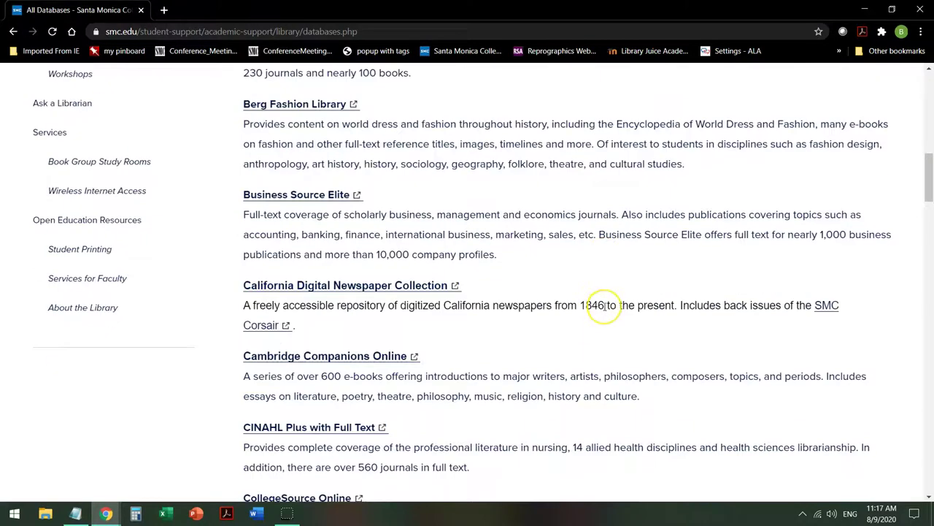
scroll(604, 305, "down", 7)
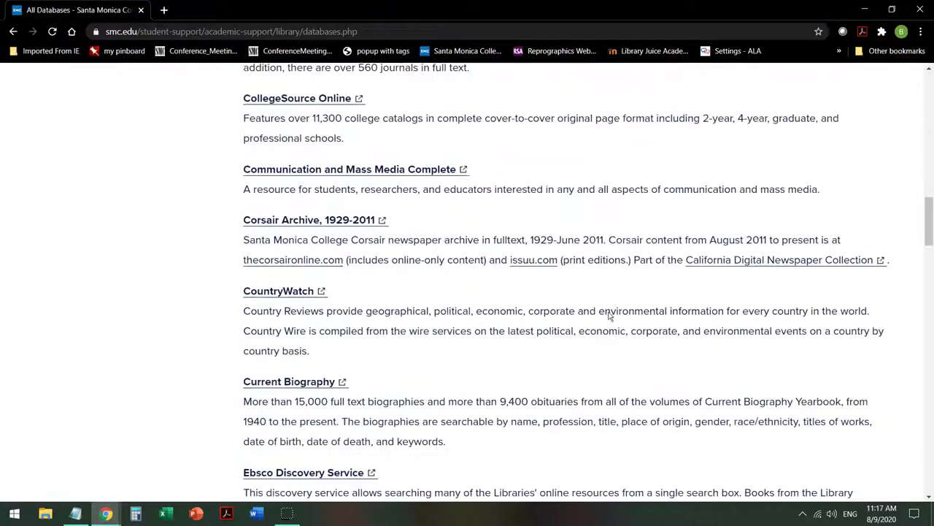
scroll(609, 315, "down", 13)
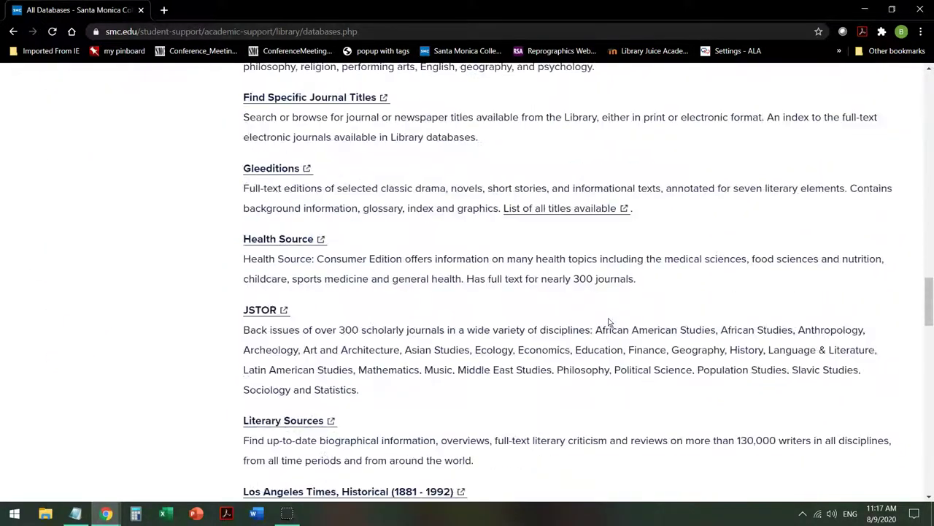
scroll(609, 319, "down", 6)
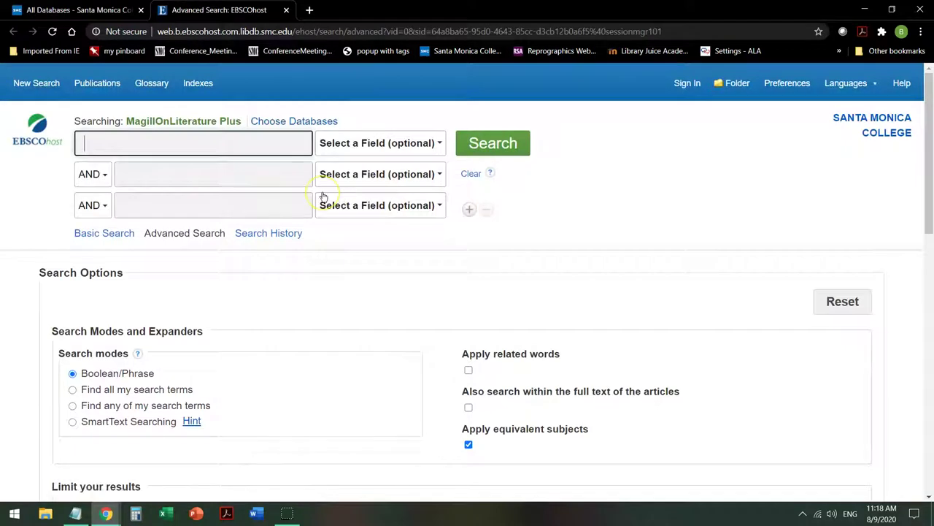
- Search MagillOnLiterature Plus for 'joy harjo' using the autocomplete suggestion
type("joy")
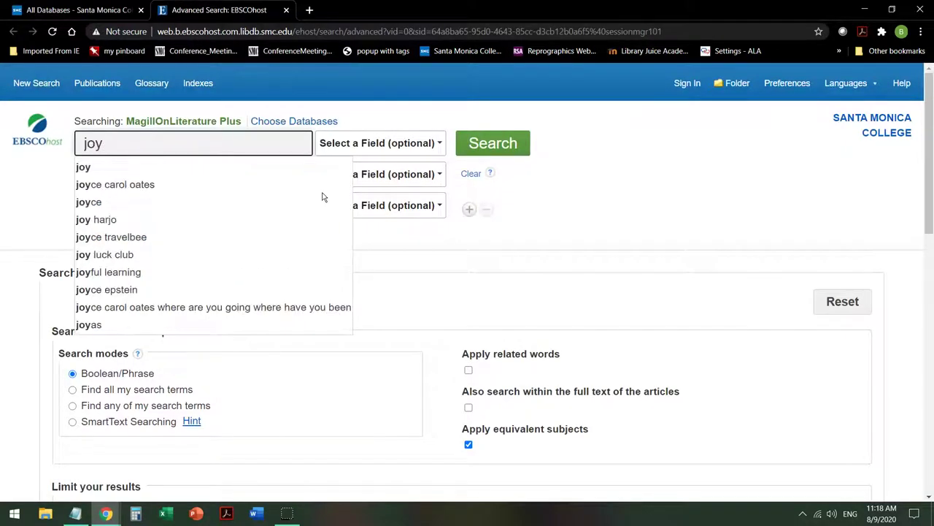
left_click(115, 222)
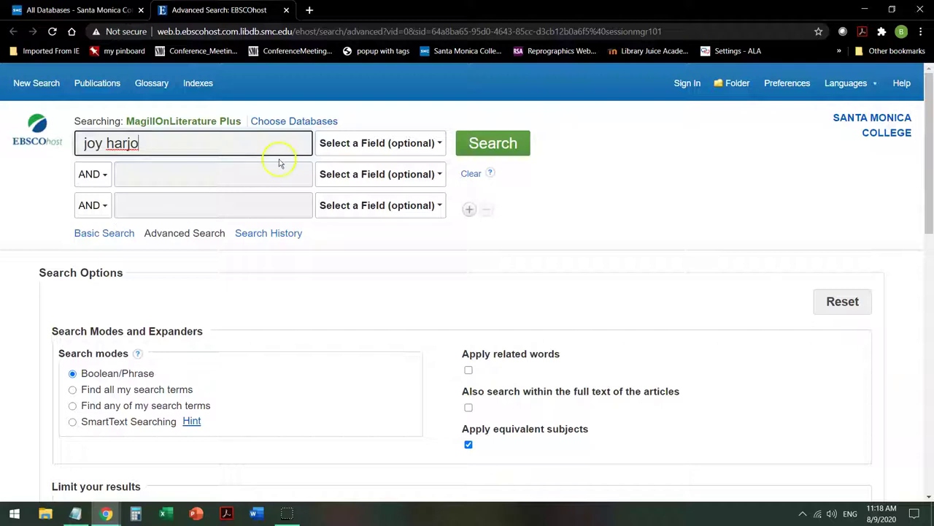
left_click(495, 143)
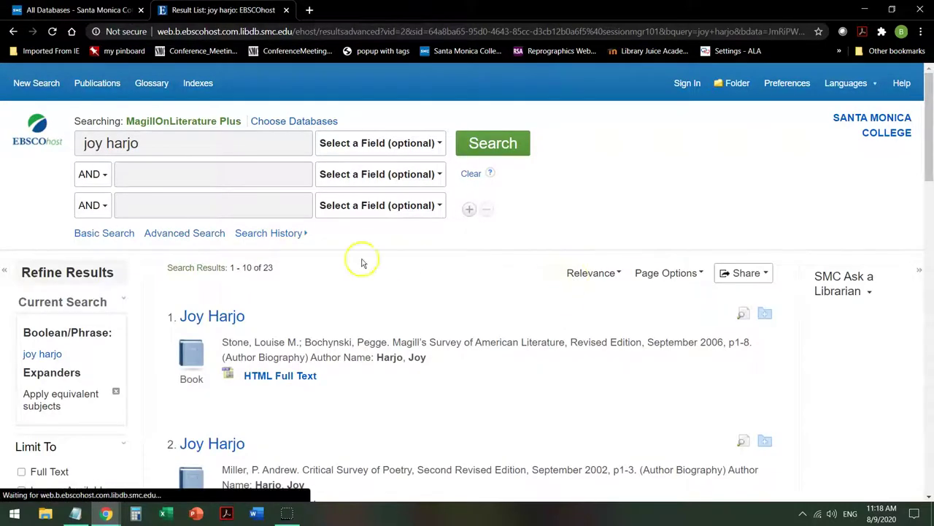
- Browse the 23 joy harjo results of author biographies and work analyses
scroll(333, 270, "down", 2)
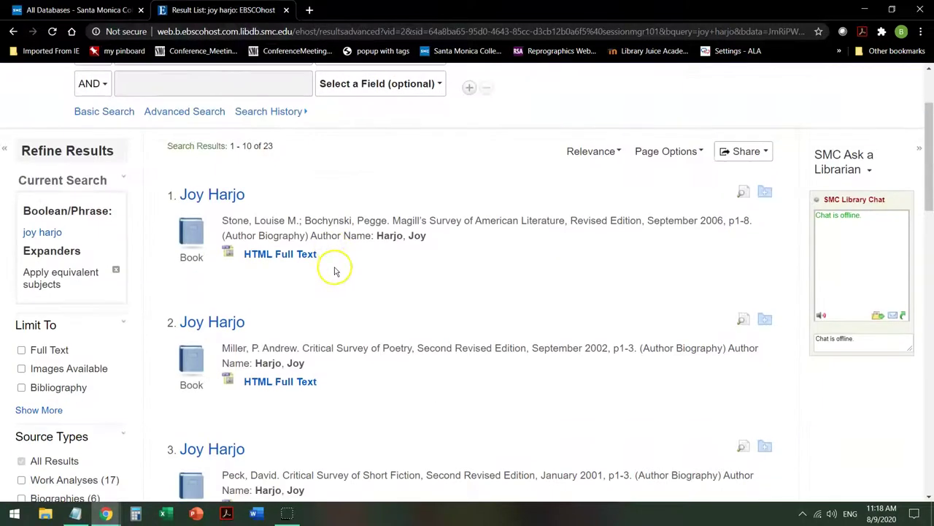
scroll(341, 256, "down", 1)
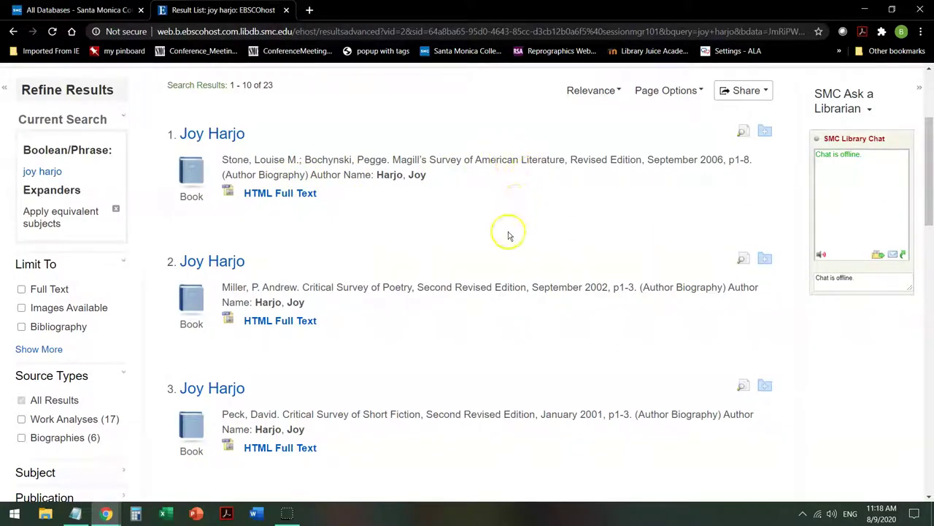
scroll(501, 229, "down", 2)
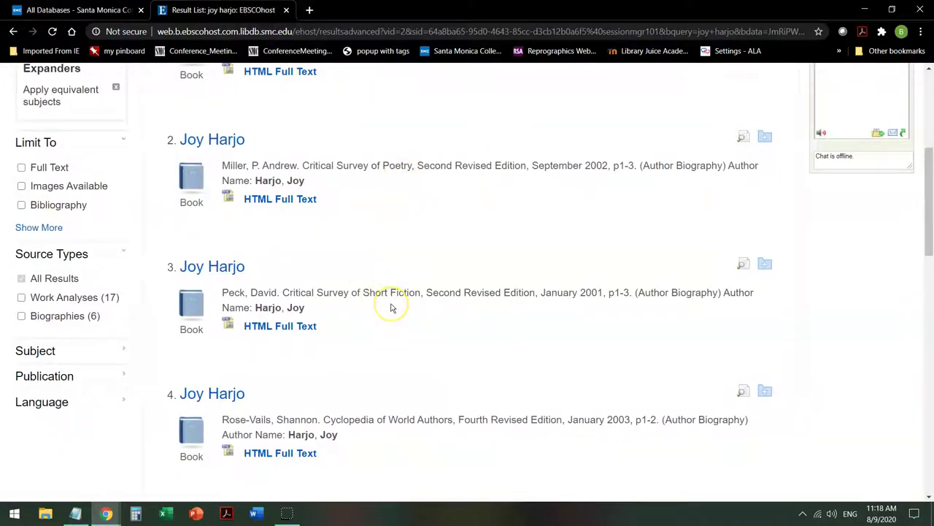
scroll(391, 308, "down", 2)
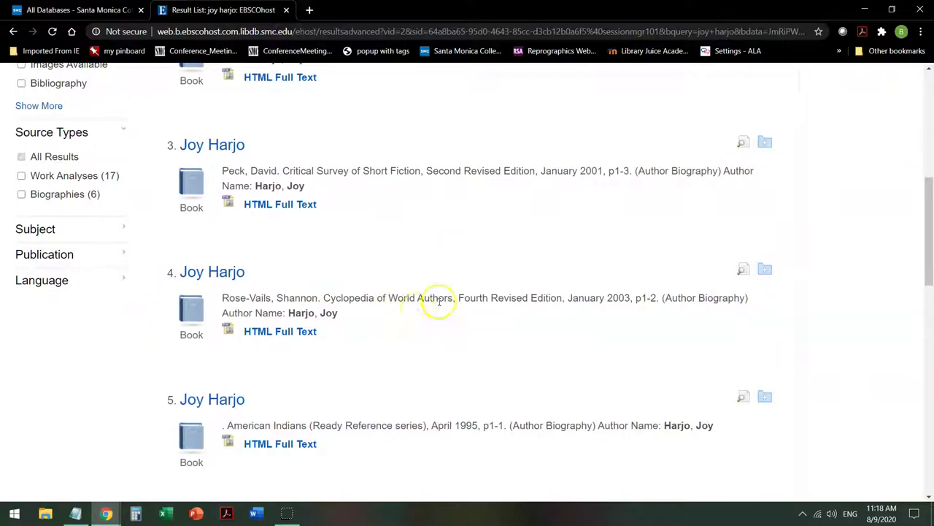
scroll(438, 303, "down", 8)
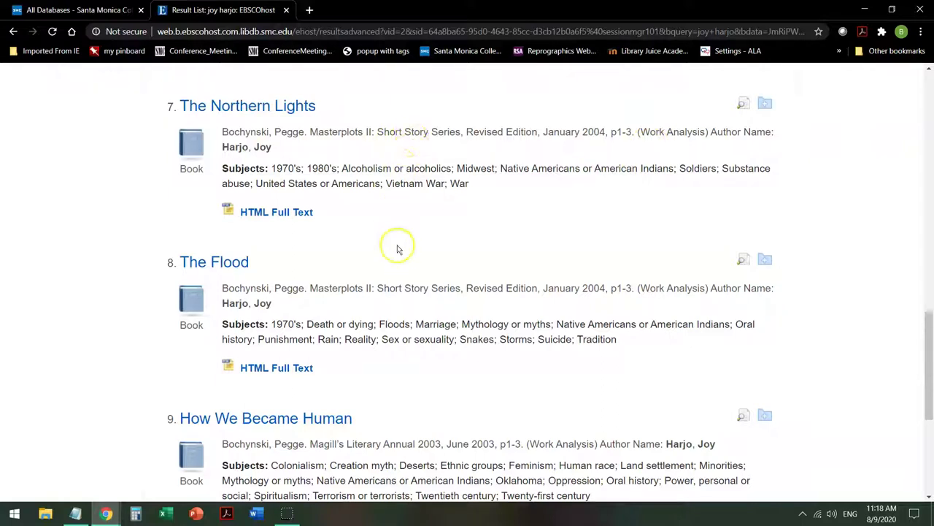
scroll(407, 226, "down", 2)
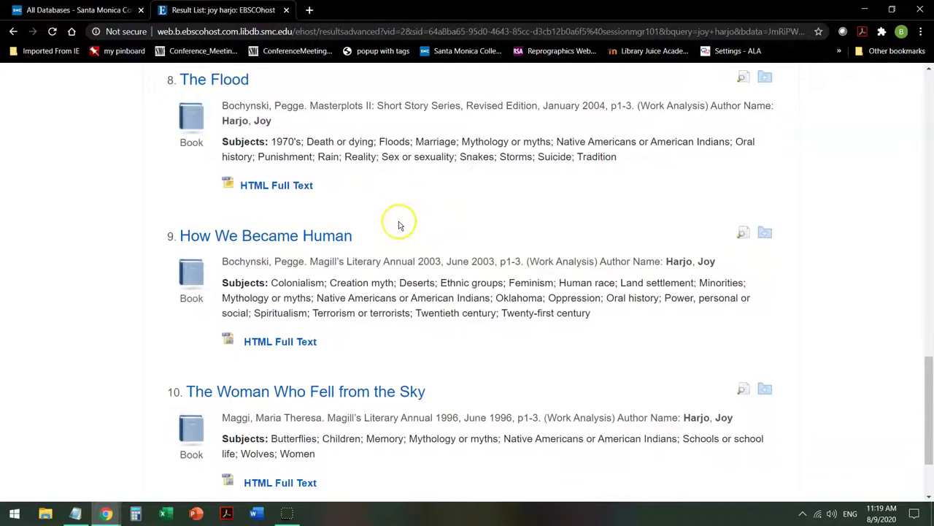
scroll(241, 99, "up", 2)
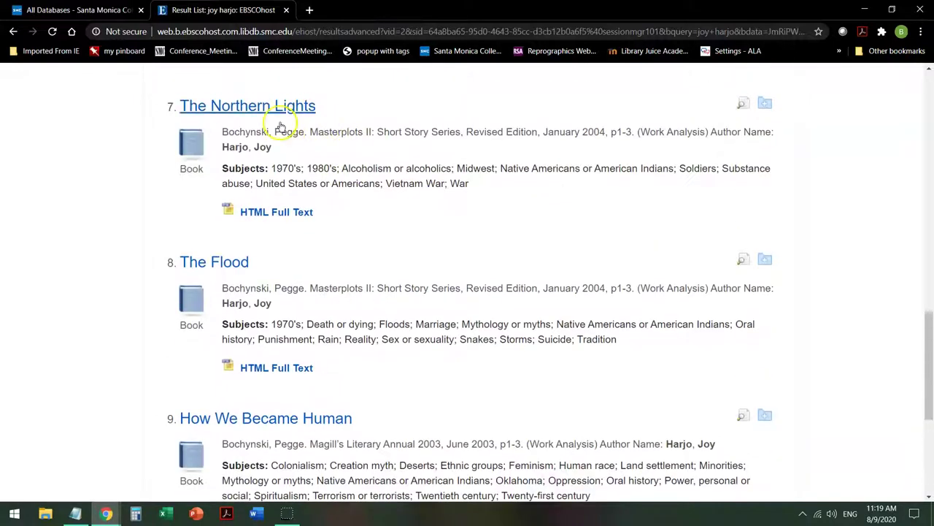
scroll(352, 199, "down", 2)
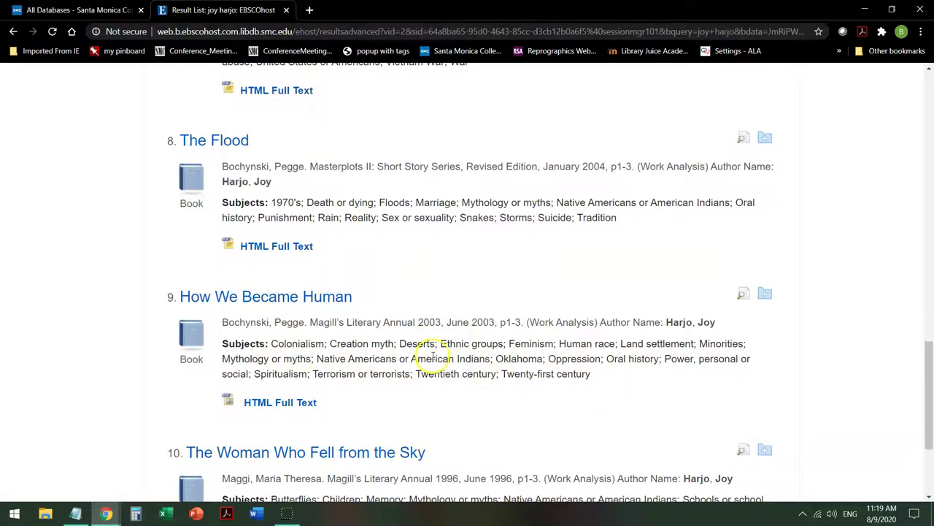
scroll(455, 333, "down", 2)
scroll(458, 334, "down", 1)
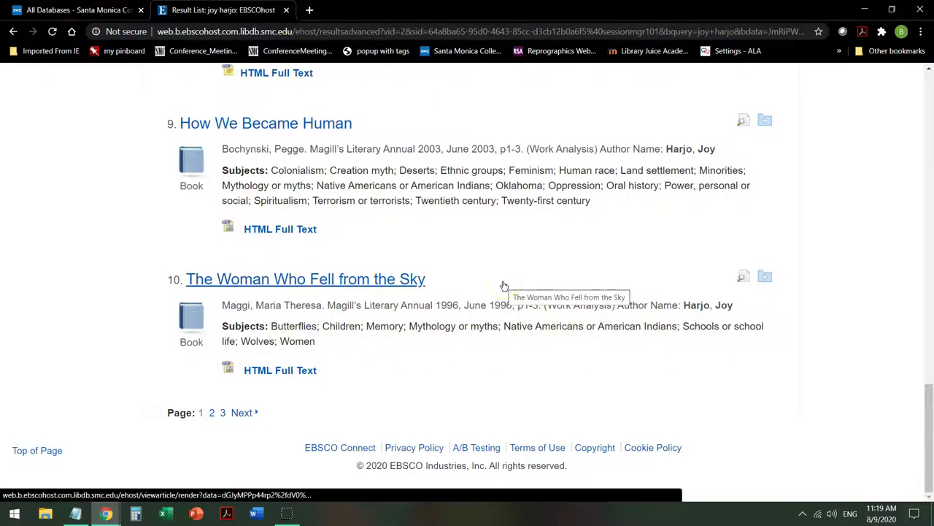
scroll(504, 284, "up", 2)
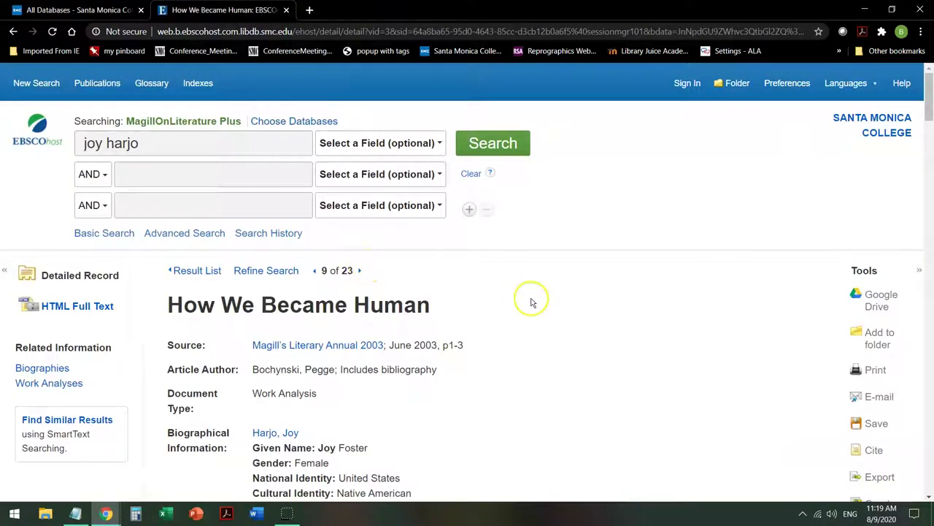
scroll(551, 301, "down", 3)
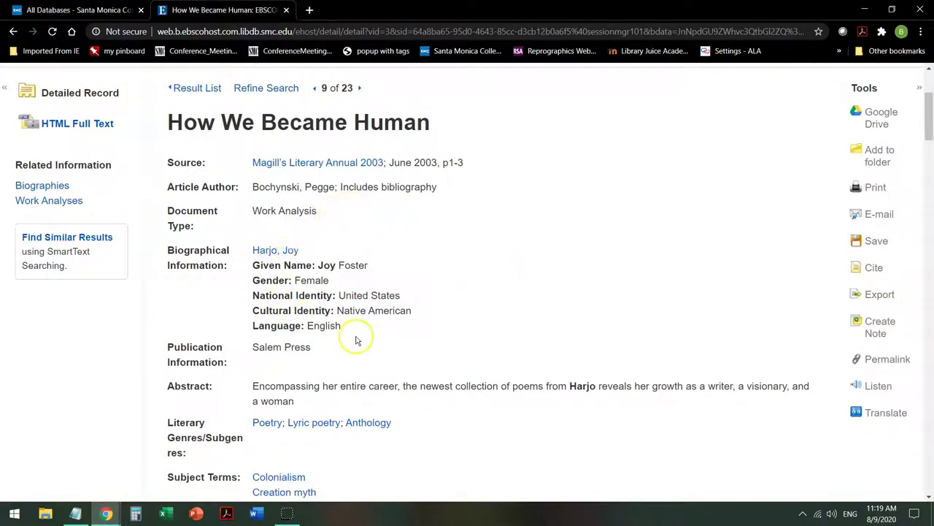
scroll(321, 298, "down", 2)
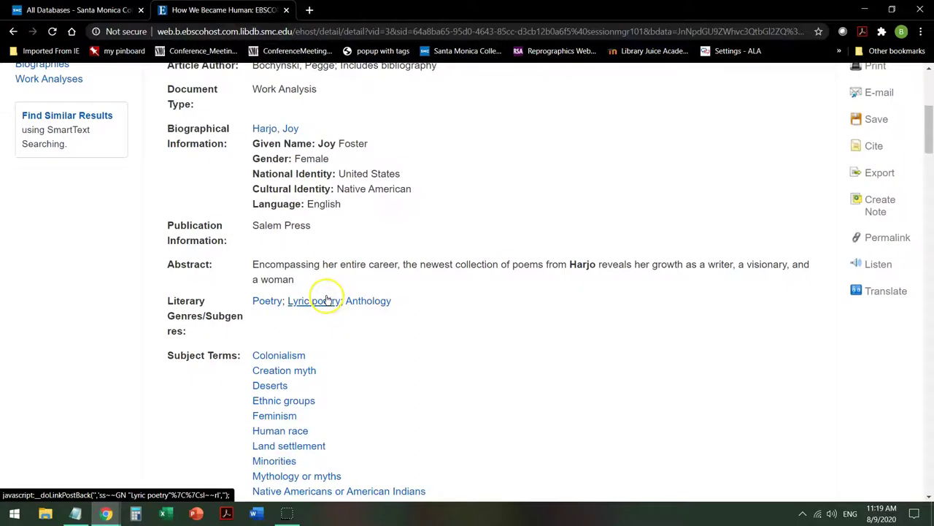
scroll(344, 288, "down", 1)
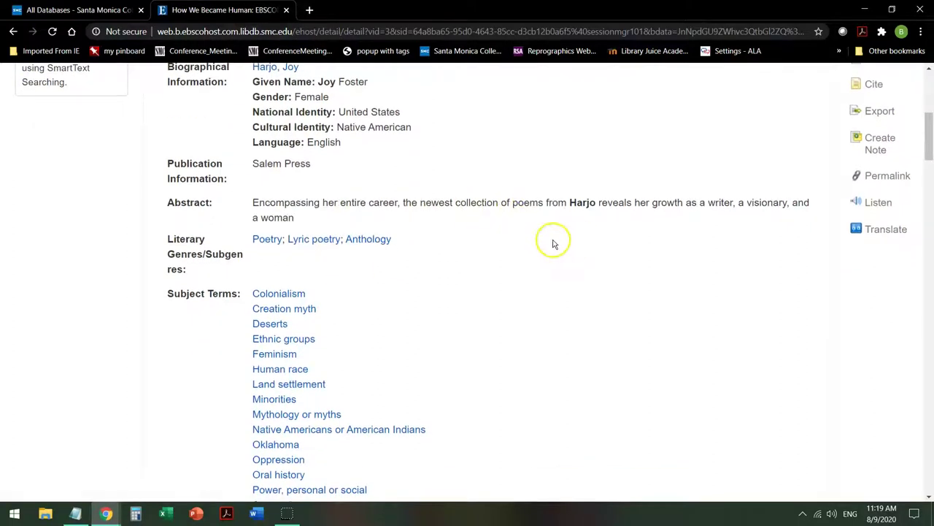
scroll(396, 193, "down", 2)
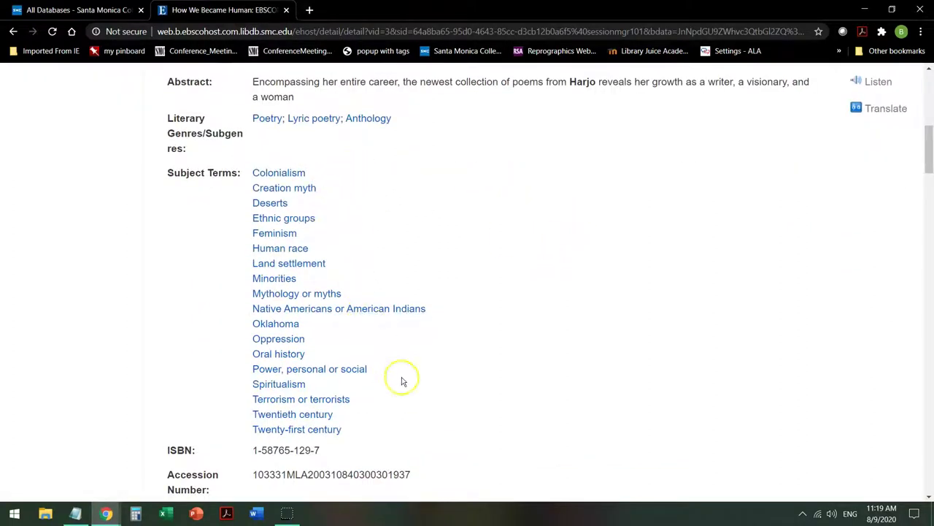
scroll(413, 403, "down", 2)
scroll(471, 365, "down", 2)
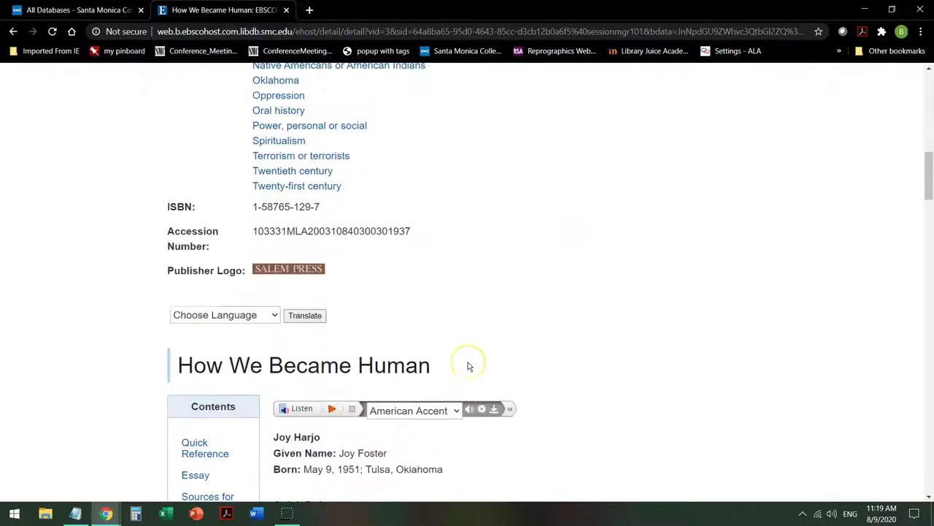
scroll(468, 366, "down", 1)
scroll(468, 367, "down", 4)
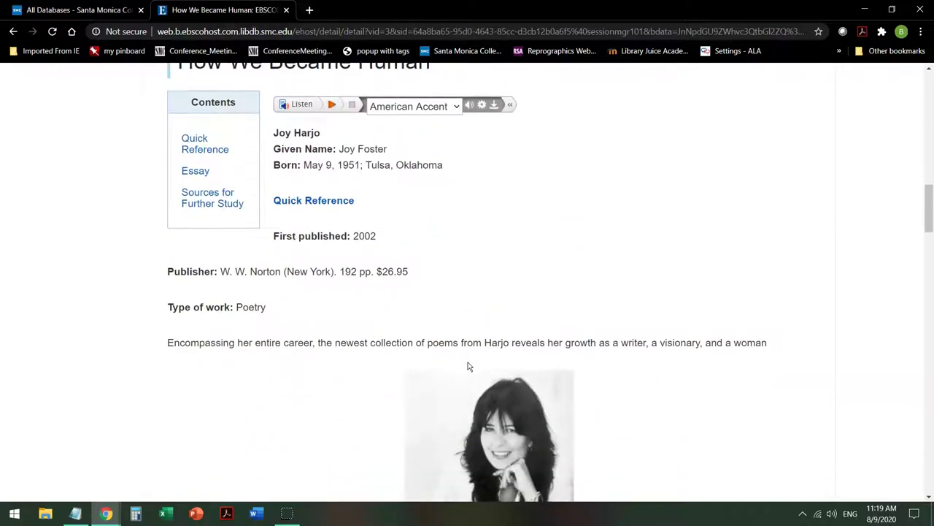
scroll(577, 363, "down", 2)
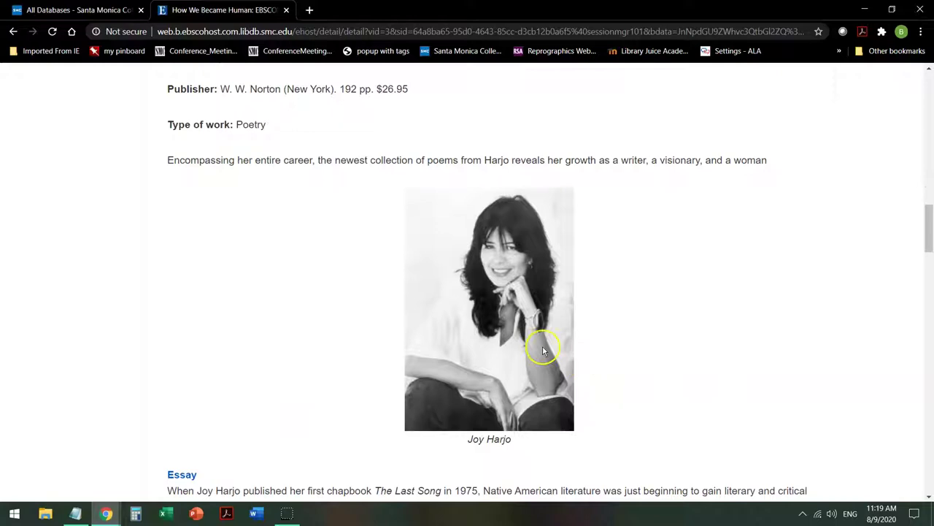
scroll(619, 328, "down", 3)
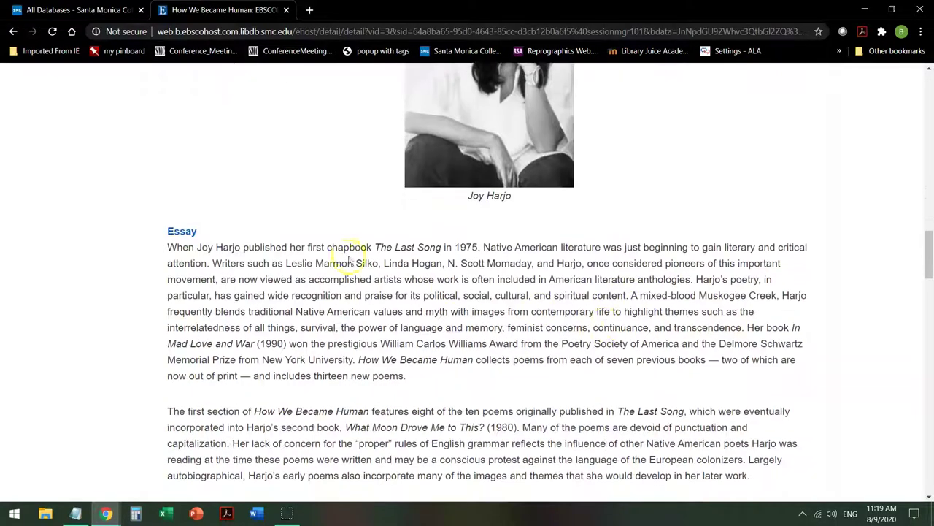
scroll(340, 257, "down", 4)
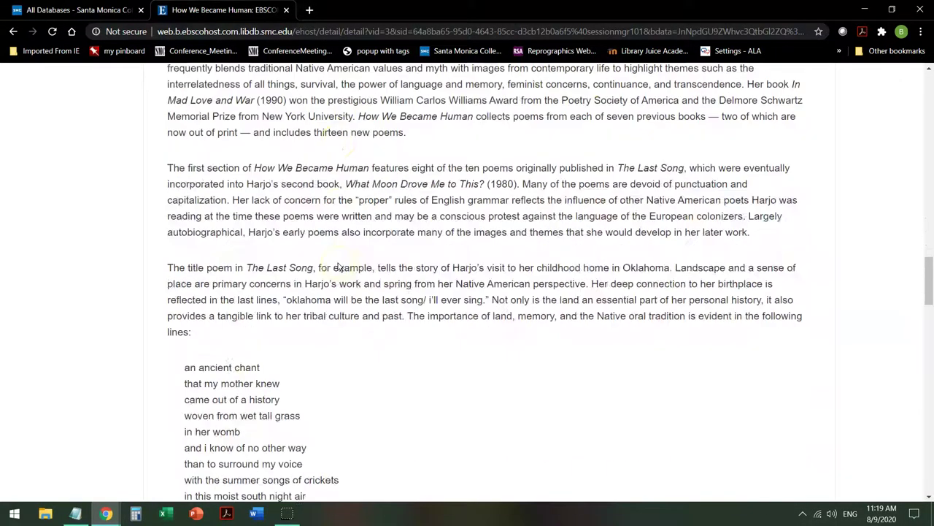
scroll(338, 263, "down", 1)
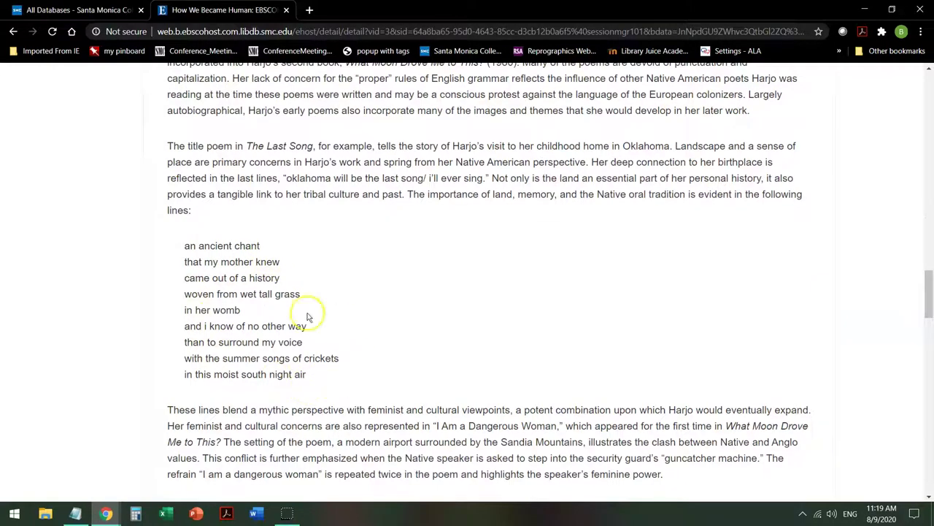
scroll(503, 312, "down", 2)
scroll(510, 312, "down", 8)
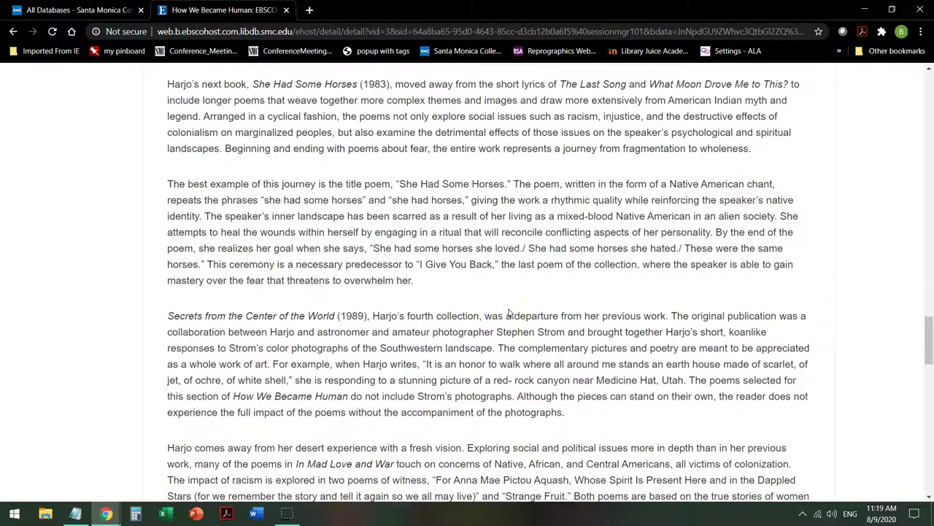
scroll(509, 312, "down", 9)
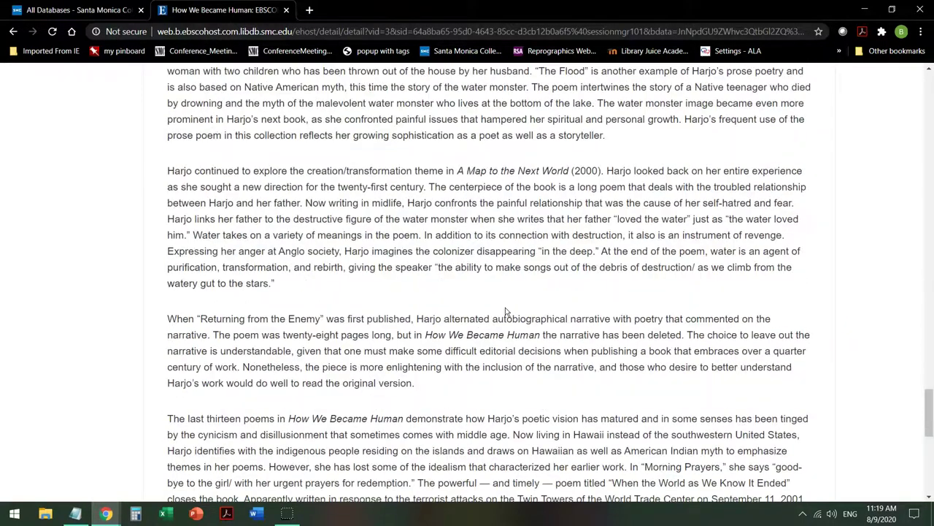
scroll(501, 313, "down", 2)
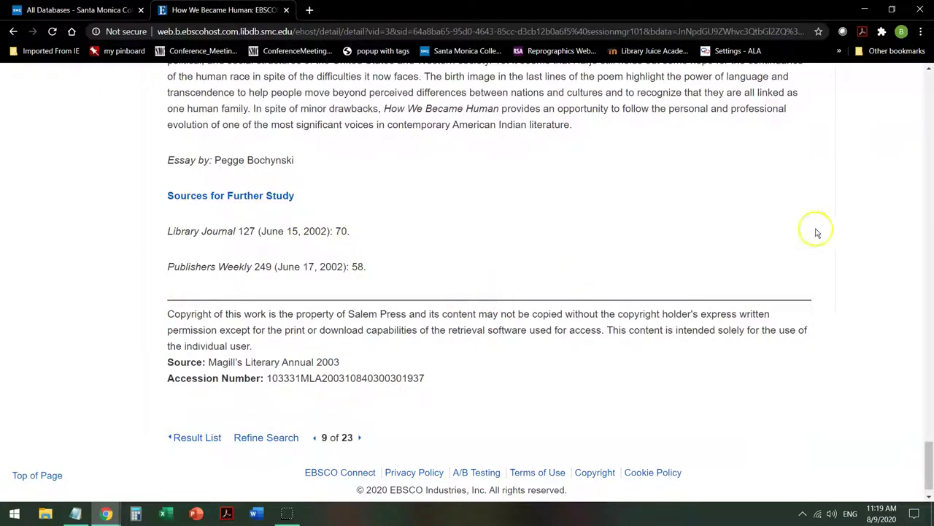
left_click_drag(929, 452, 930, 80)
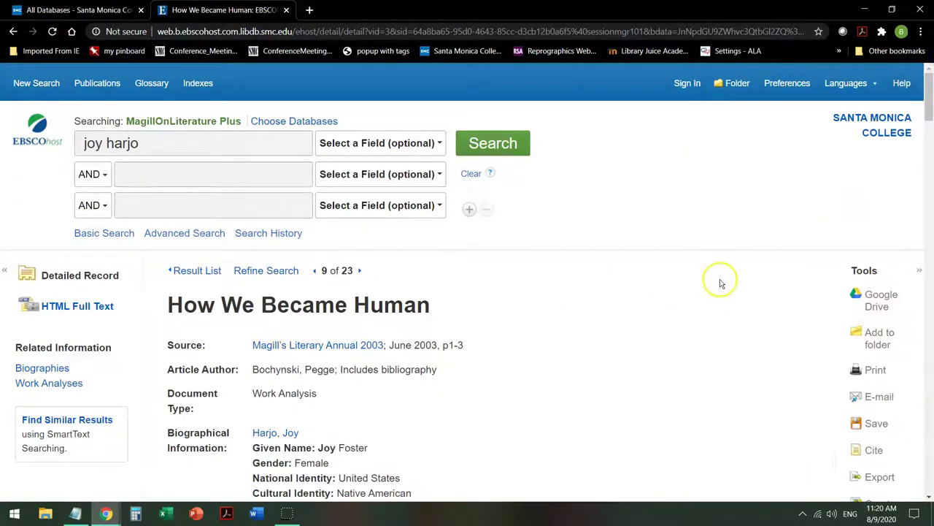
- E-mail the How We Became Human record to the saved school address, subject Harjo, MLA format
scroll(719, 279, "down", 2)
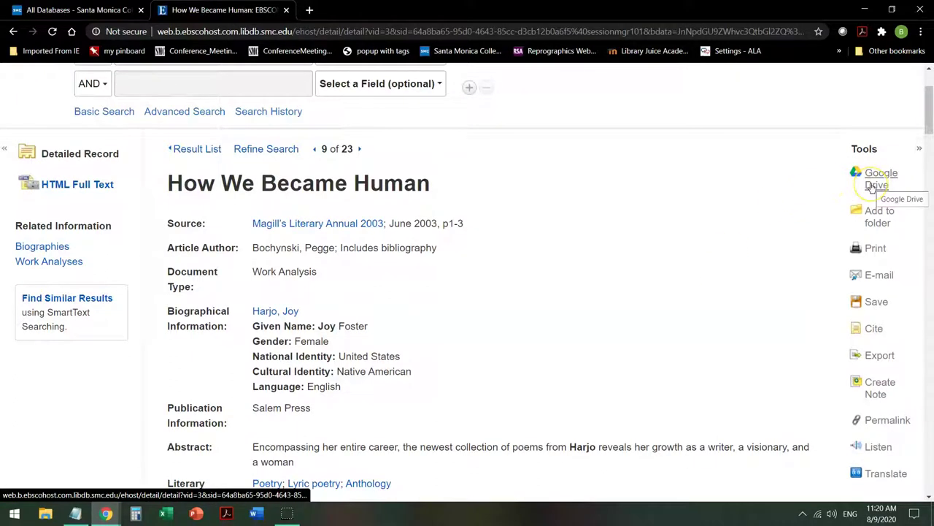
left_click(874, 219)
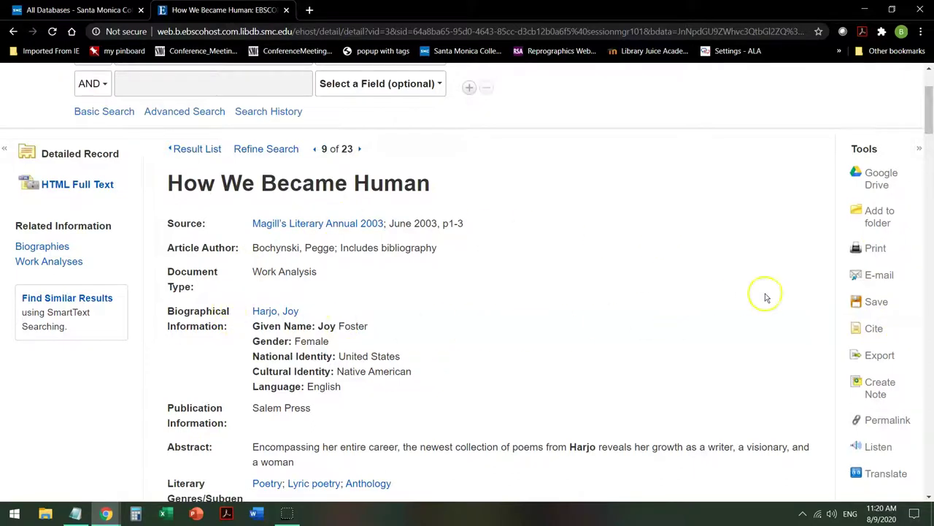
left_click(881, 274)
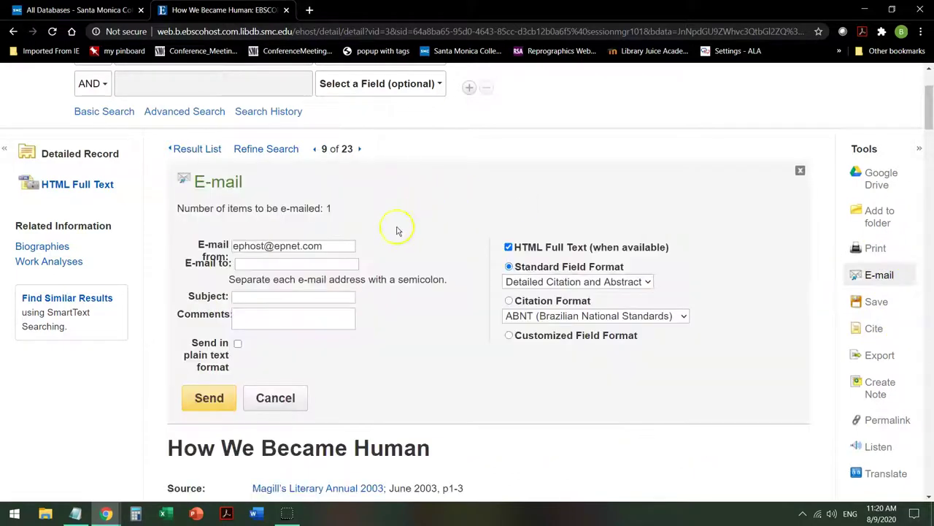
left_click(265, 263)
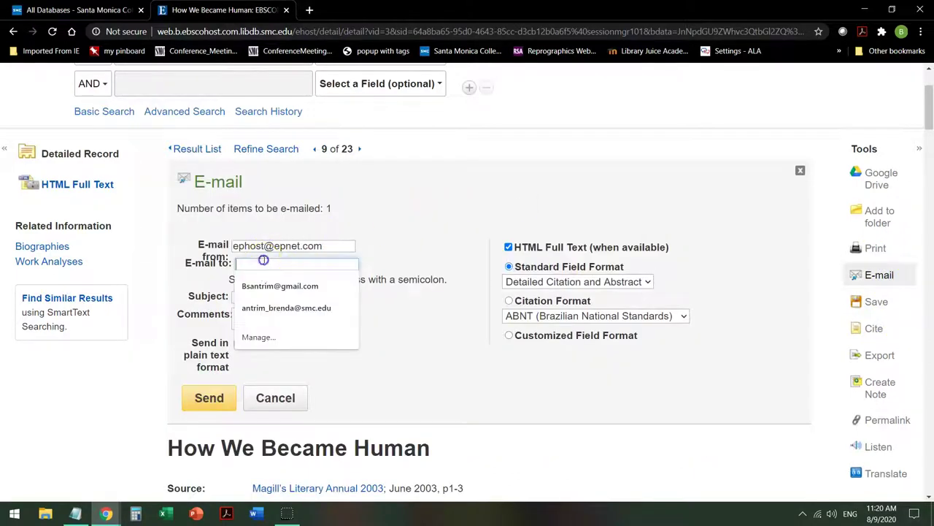
left_click(265, 308)
left_click(252, 298)
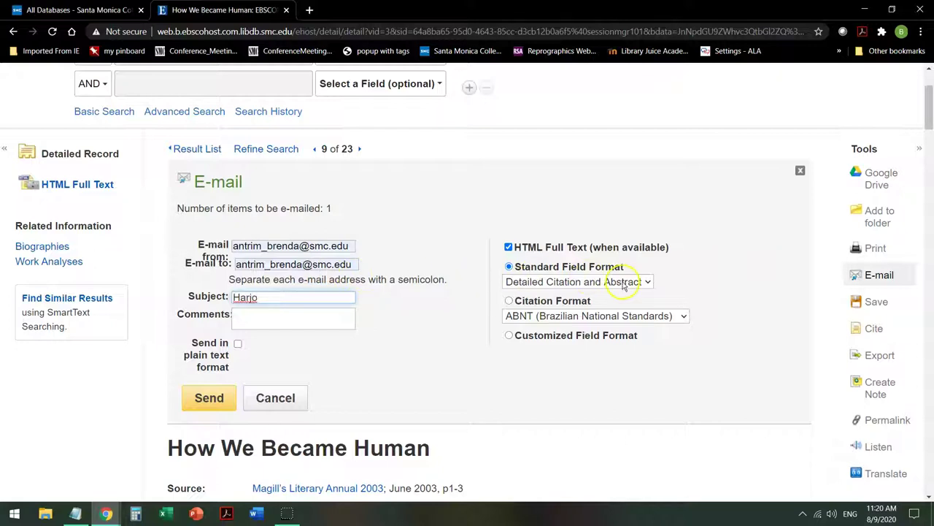
left_click(684, 321)
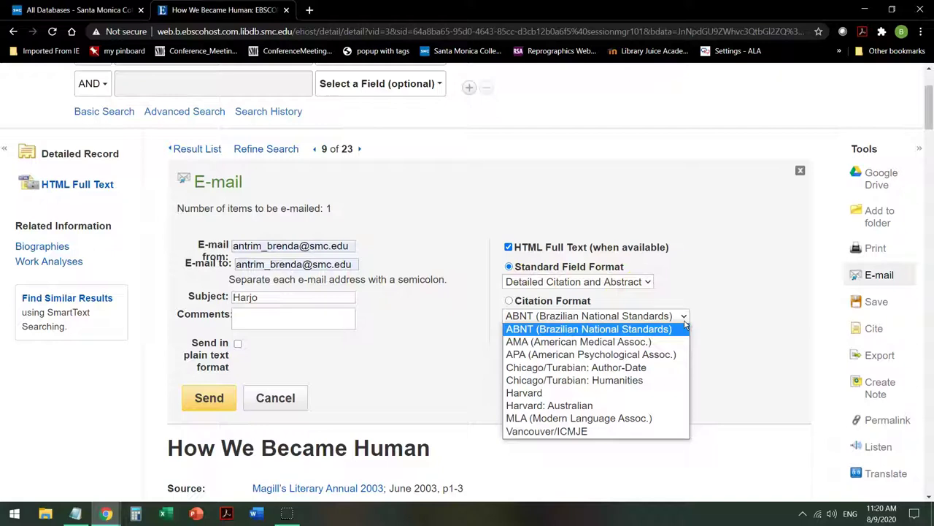
left_click(679, 422)
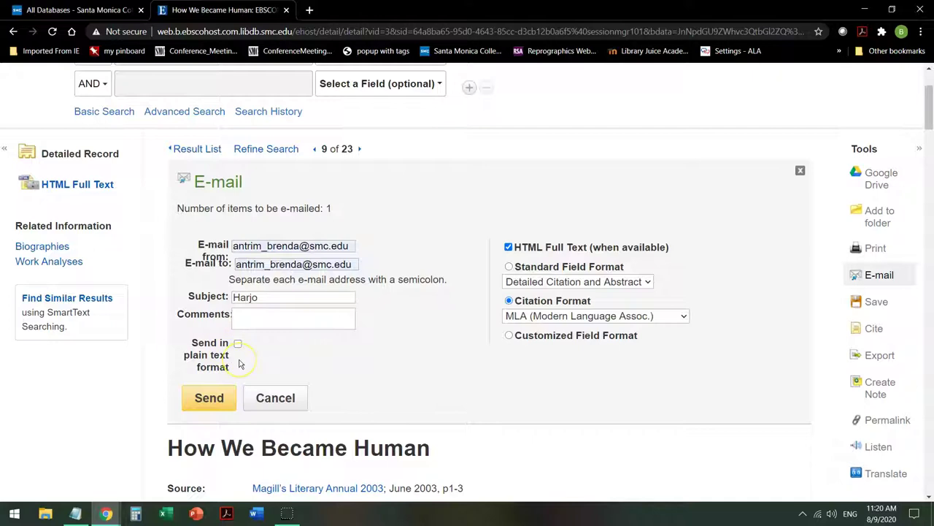
left_click(221, 398)
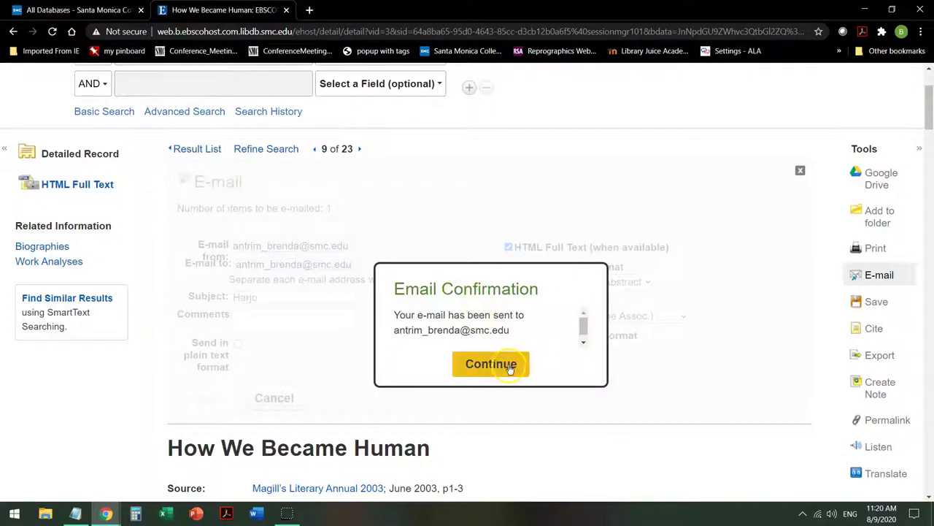
left_click(510, 371)
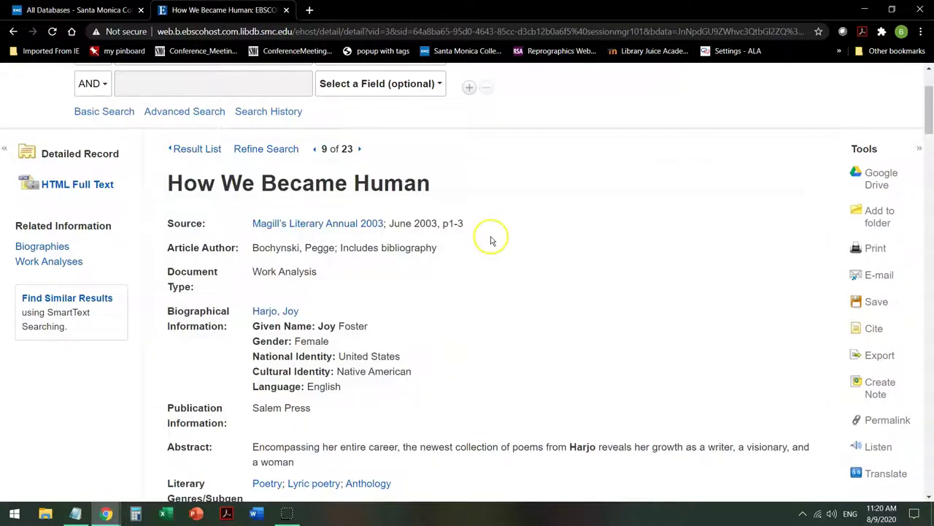
left_click(187, 150)
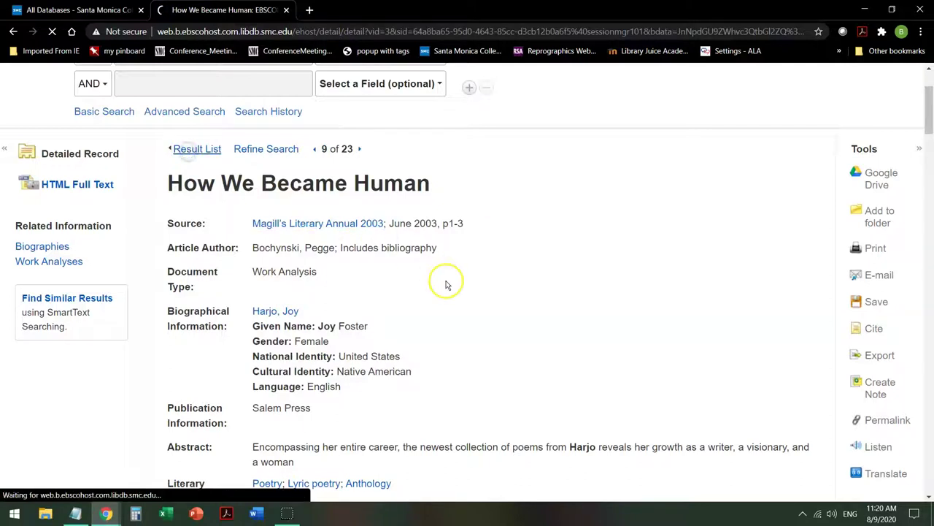
scroll(494, 303, "up", 6)
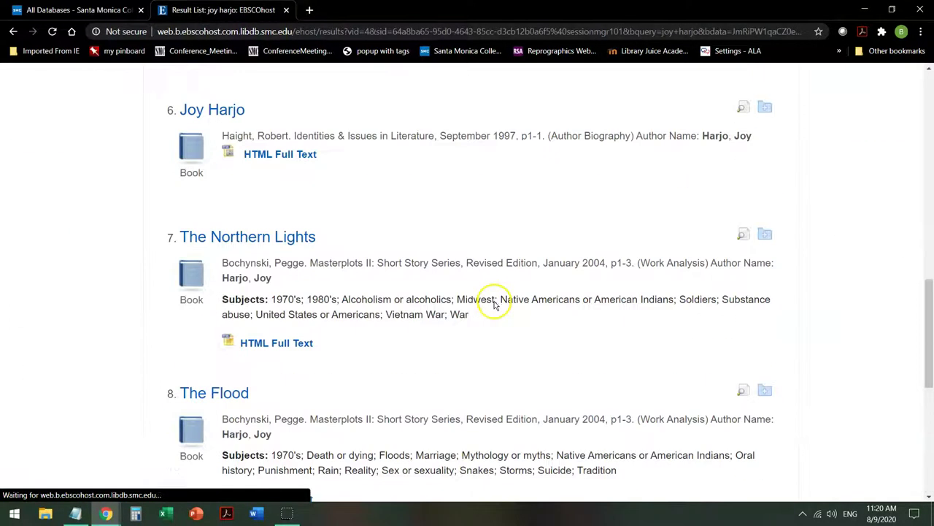
scroll(494, 300, "up", 5)
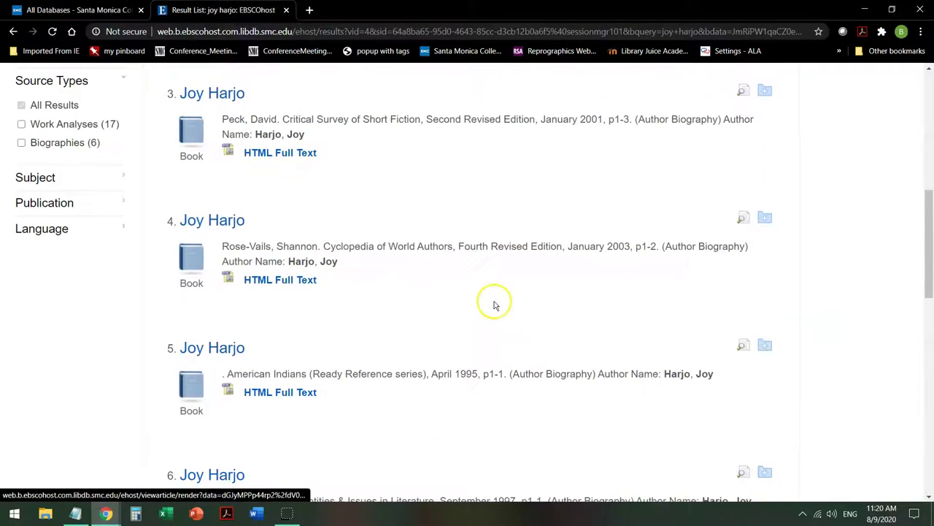
scroll(494, 305, "up", 2)
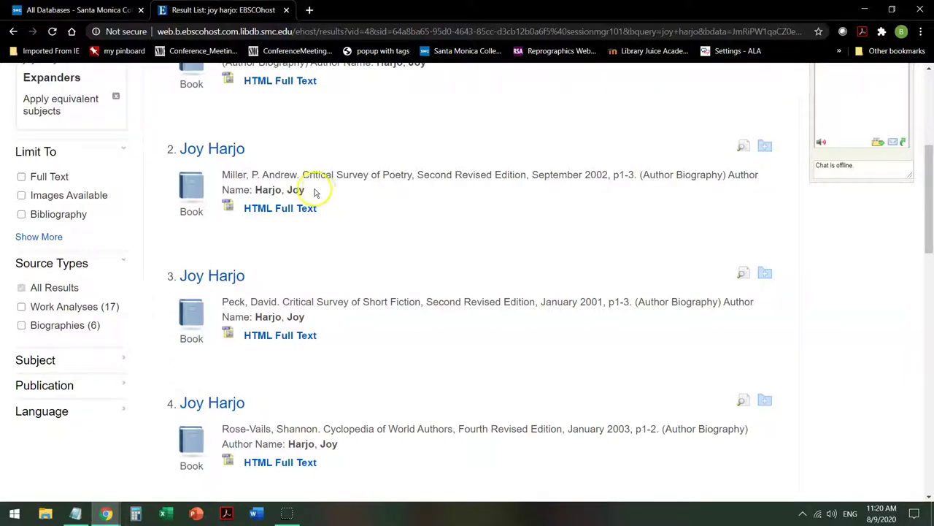
scroll(325, 194, "up", 5)
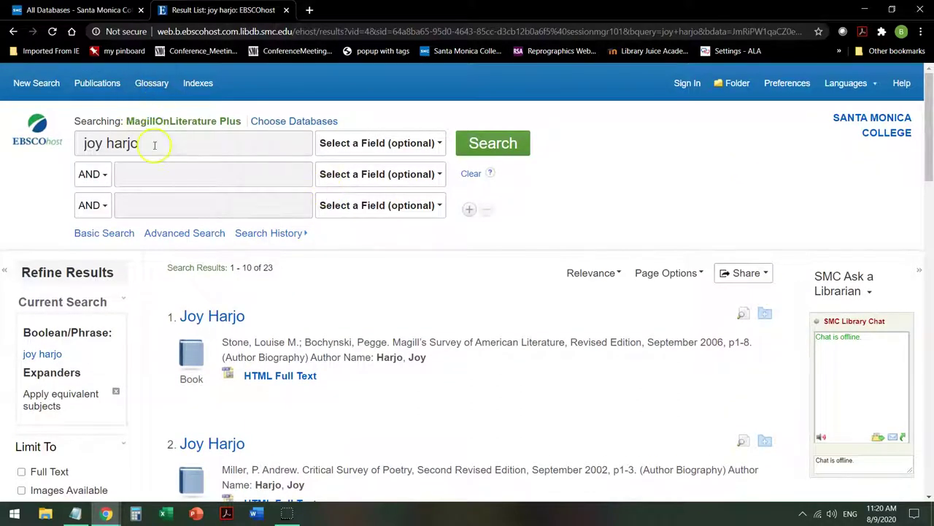
left_click_drag(151, 144, 75, 144)
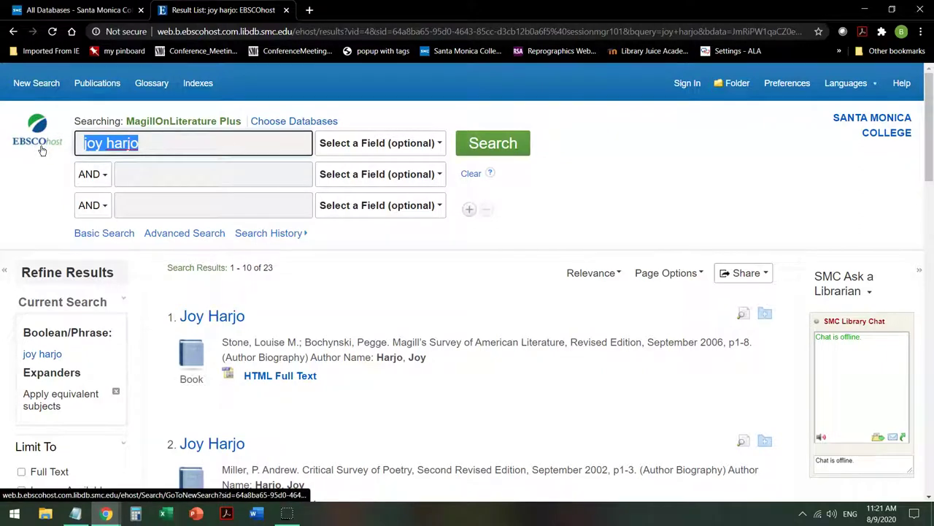
- Search for 'jim butcher', returning the analyses White Night and Proven Guilty
type("jim butcher")
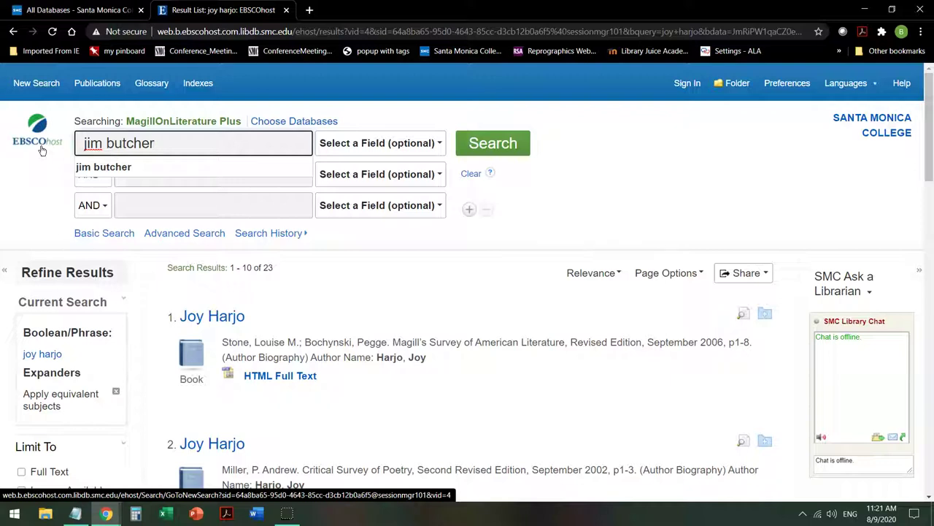
left_click(494, 145)
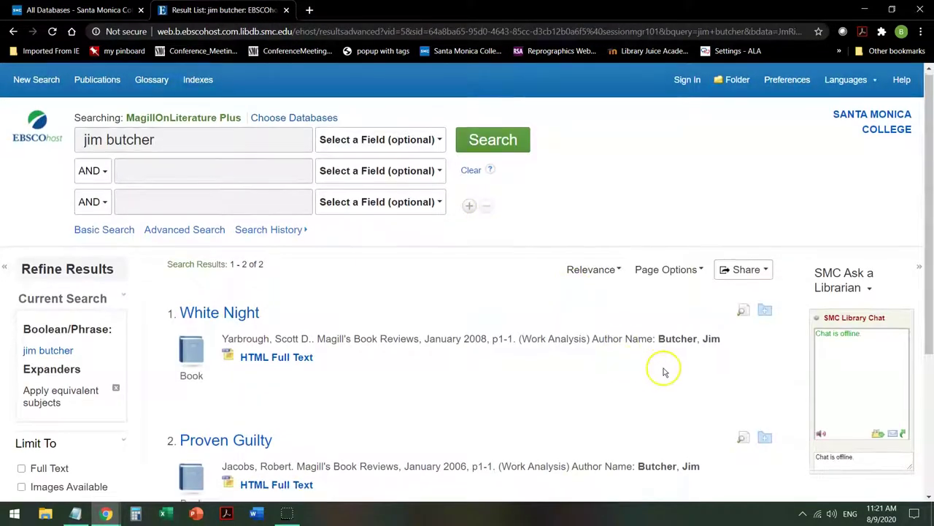
scroll(668, 328, "down", 2)
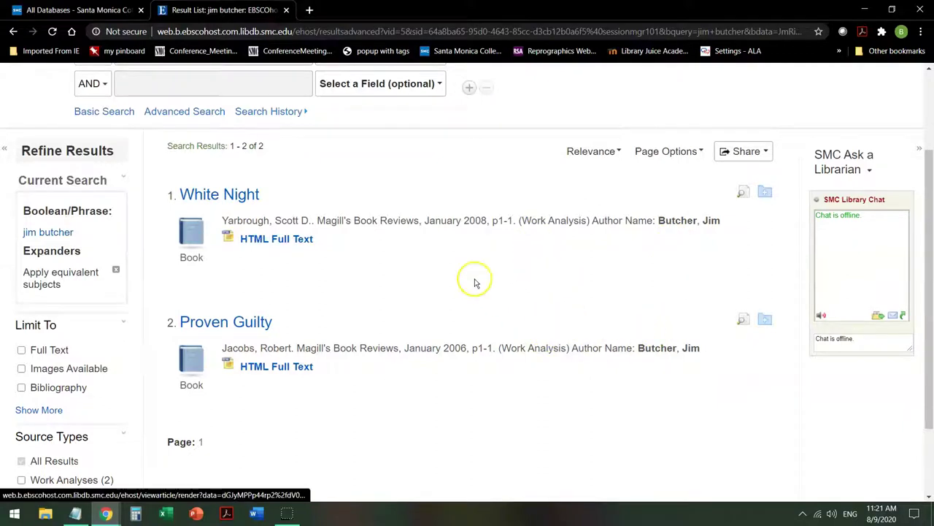
scroll(453, 274, "up", 2)
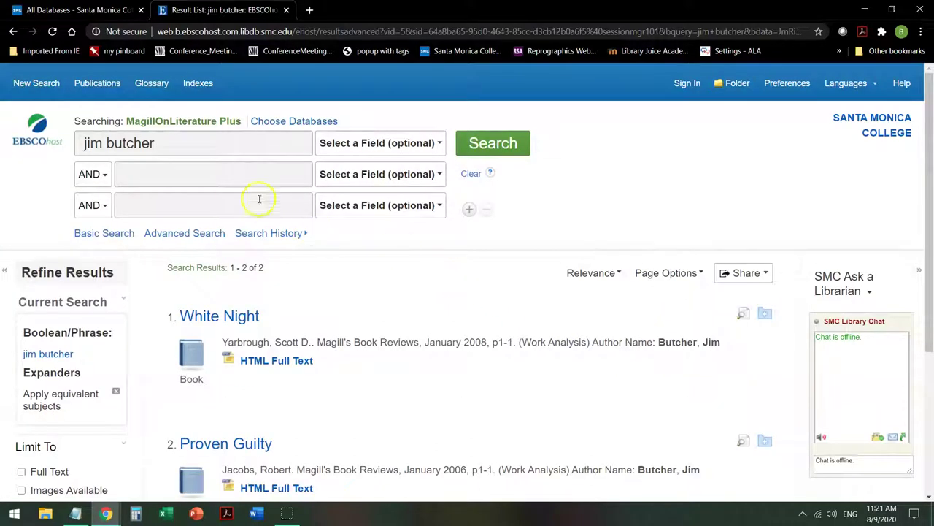
left_click_drag(171, 141, 84, 143)
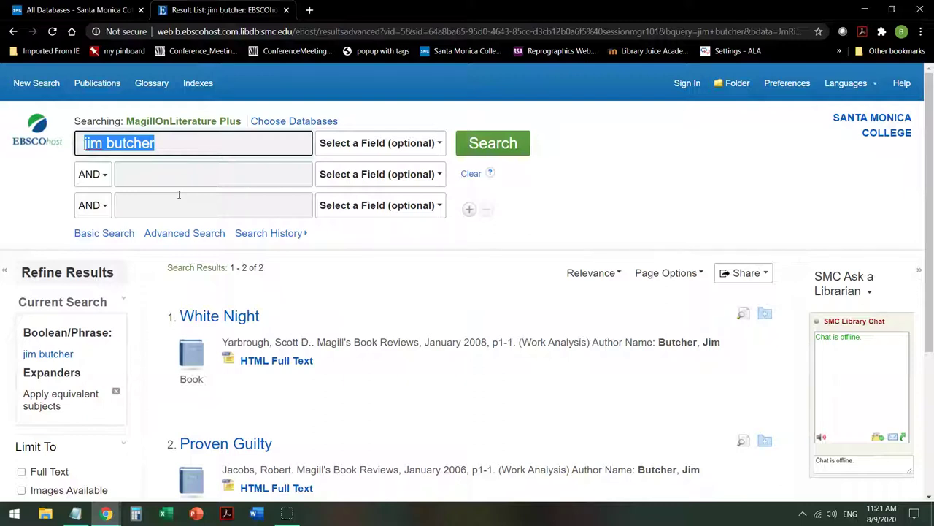
- Search 'chicago' in the LI Literary Locale field, getting 477 work analyses led by The Titan
type("chi")
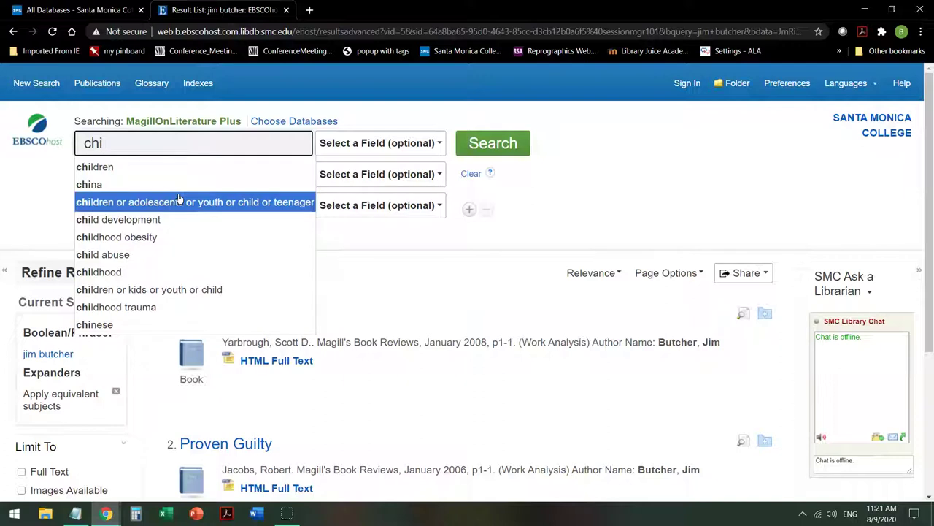
type("ca")
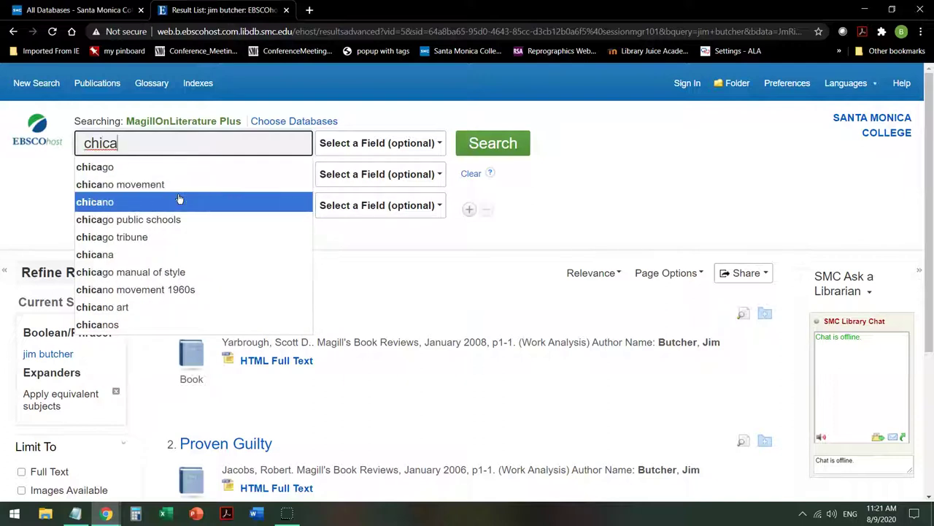
left_click(111, 166)
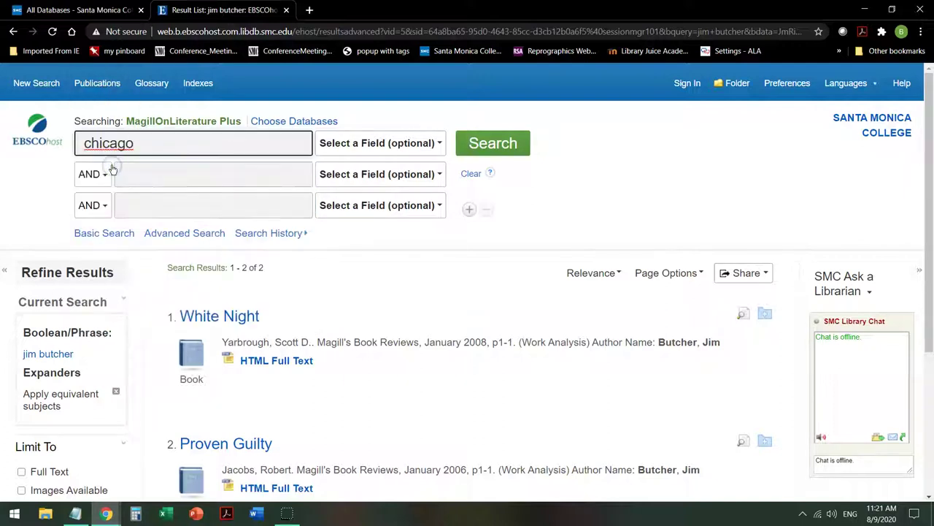
left_click(440, 145)
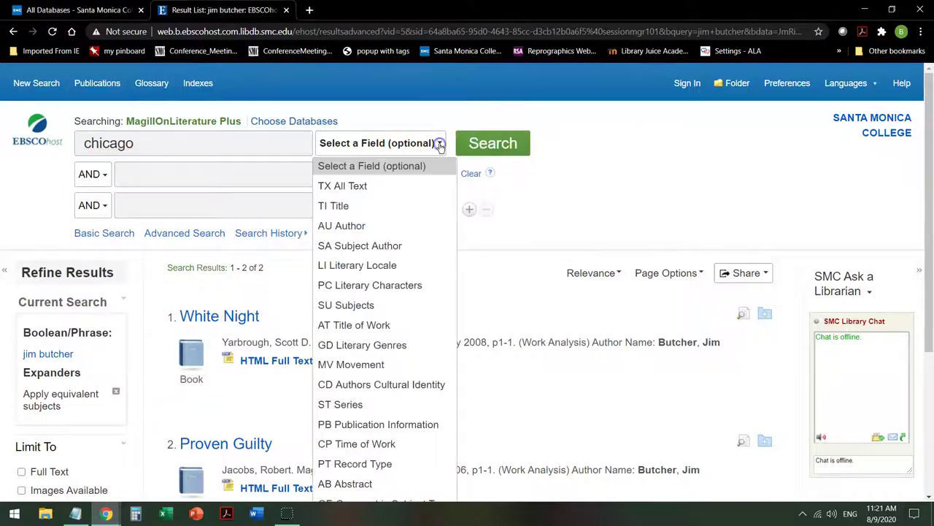
left_click(387, 267)
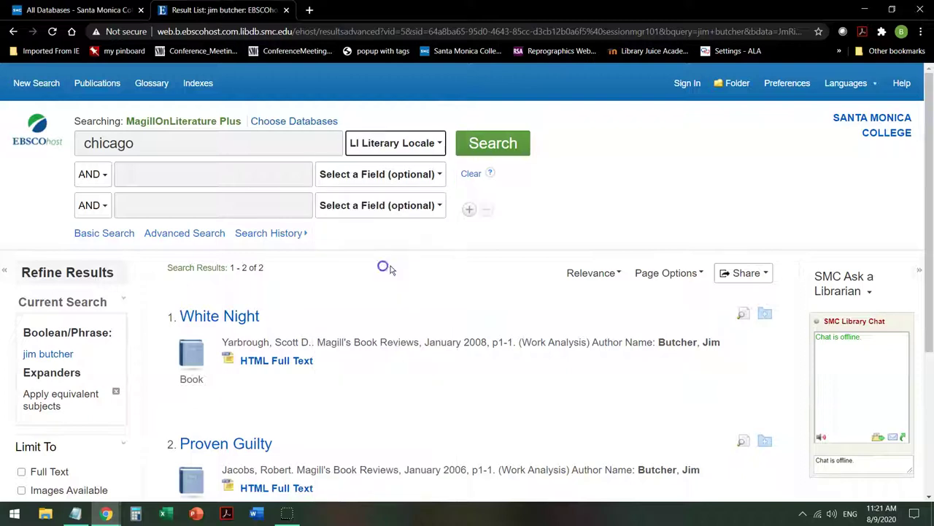
left_click(575, 189)
left_click(507, 146)
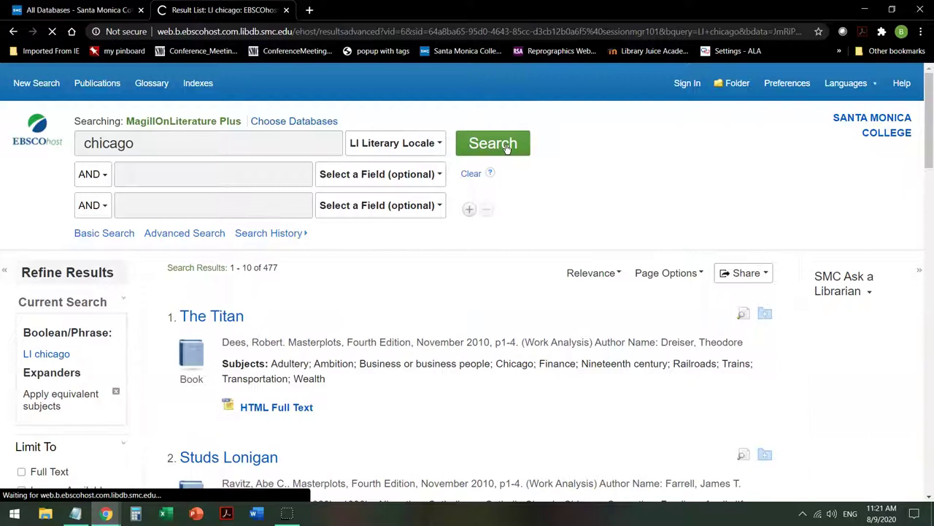
scroll(379, 248, "down", 4)
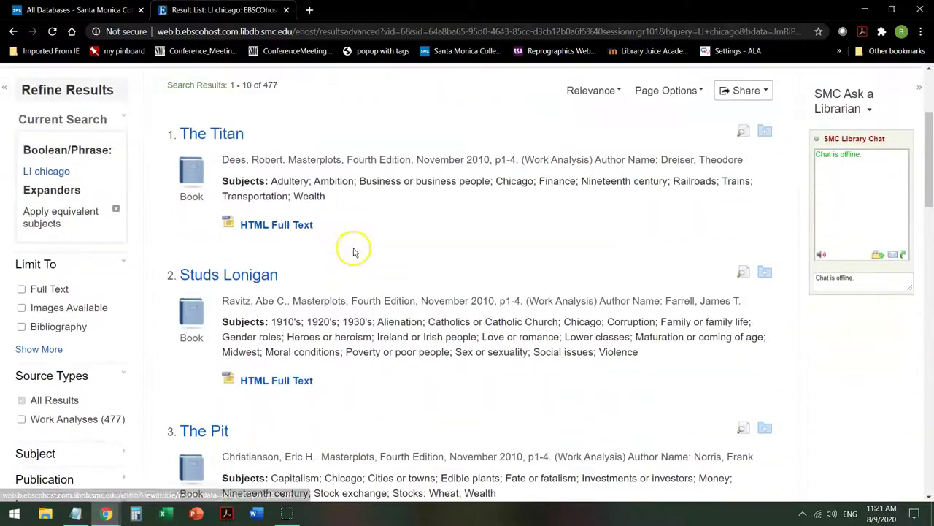
scroll(358, 248, "up", 1)
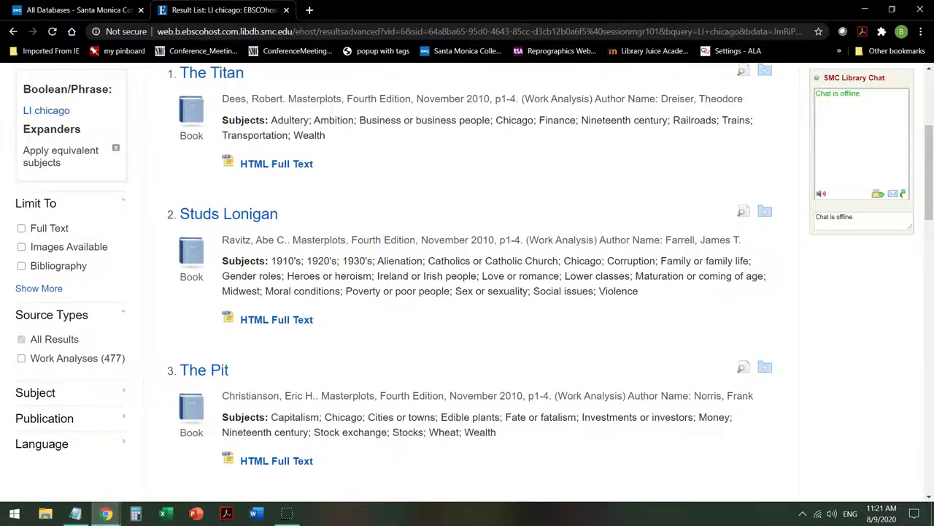
scroll(171, 119, "up", 2)
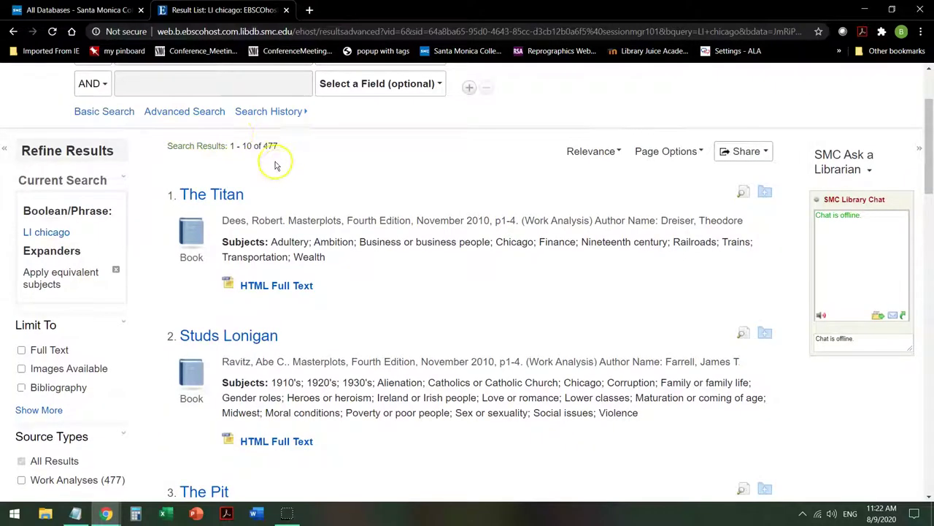
scroll(181, 181, "down", 2)
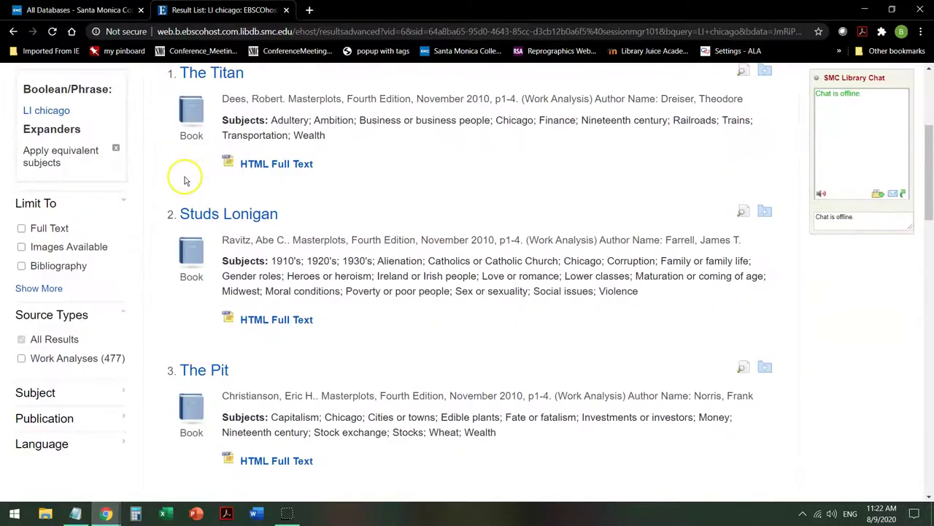
- Limit the chicago results to Full Text and expand the Subject facet
left_click(30, 229)
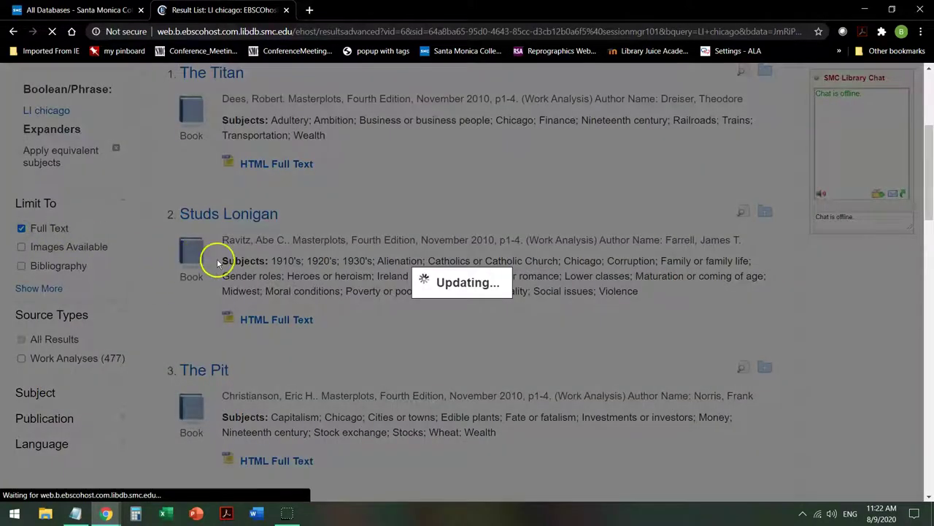
scroll(321, 257, "down", 4)
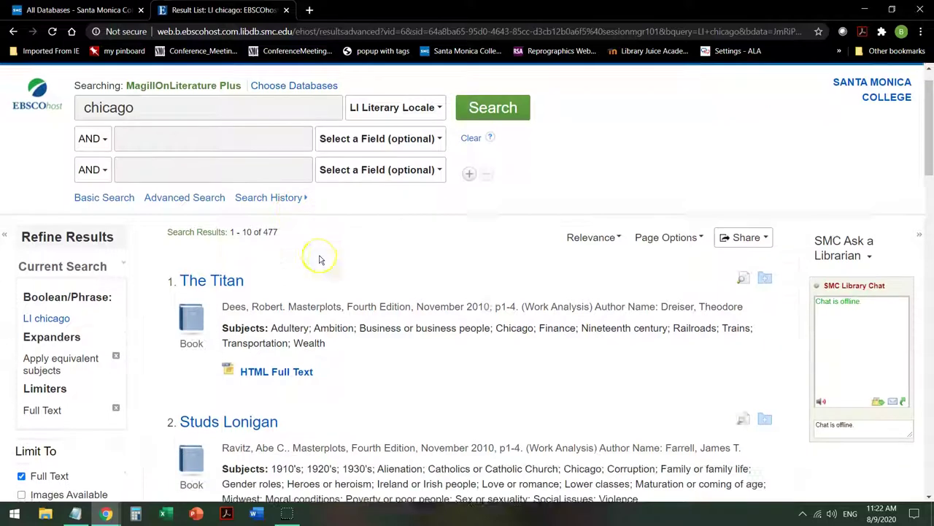
scroll(321, 260, "down", 1)
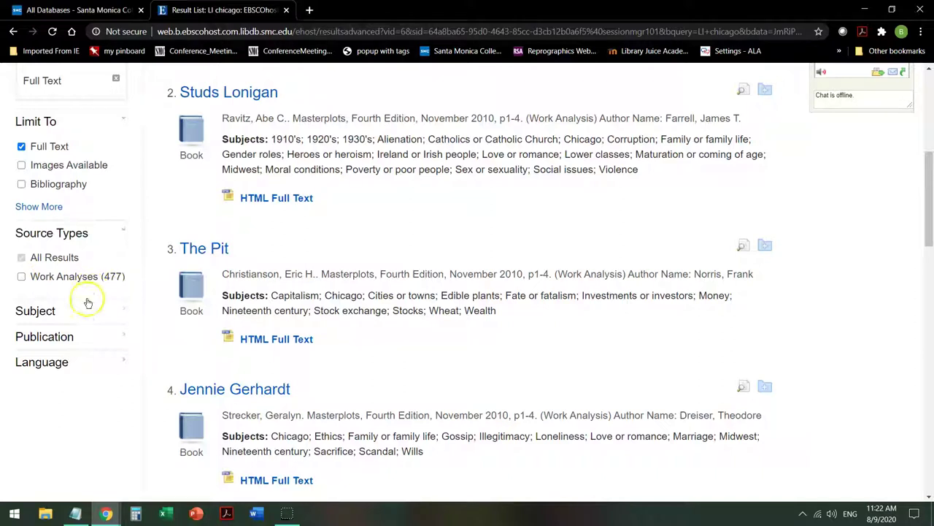
left_click(125, 313)
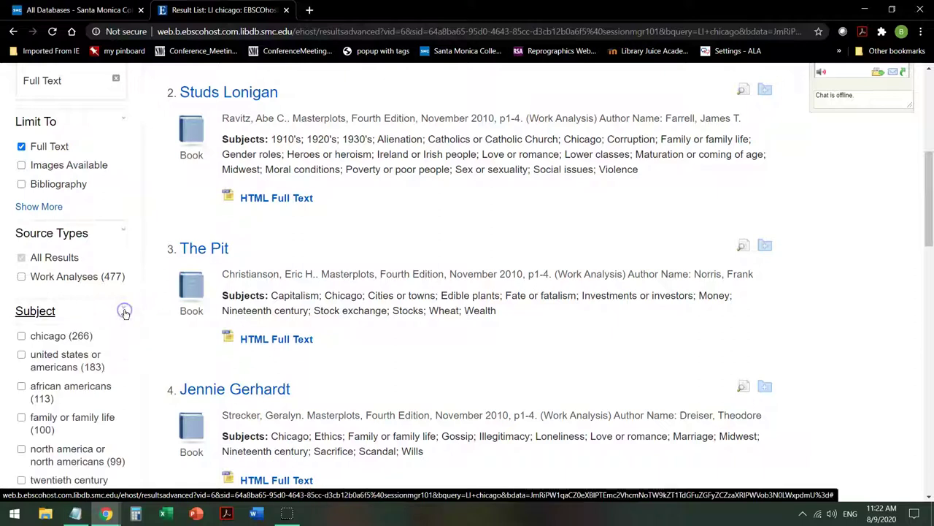
scroll(117, 317, "down", 2)
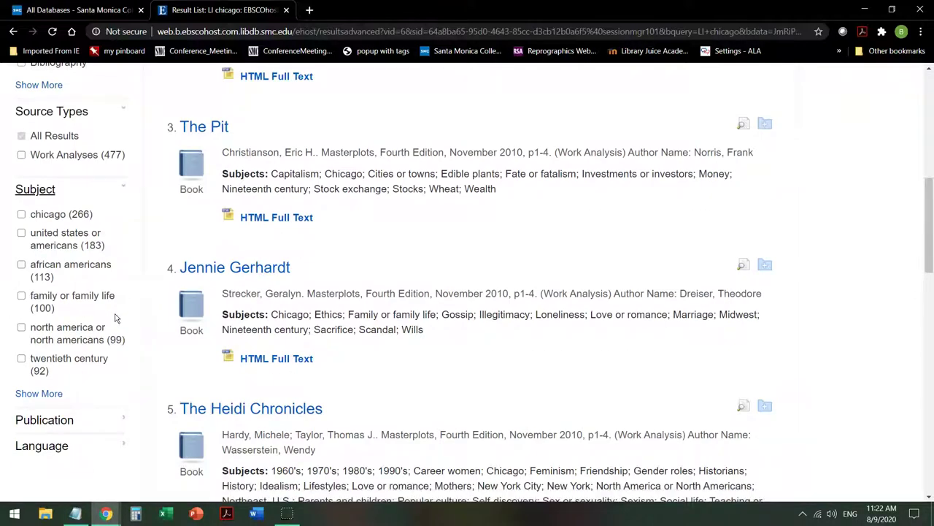
- Narrow to the twentieth century subject (92 results) and expand the Publication facet
left_click(21, 358)
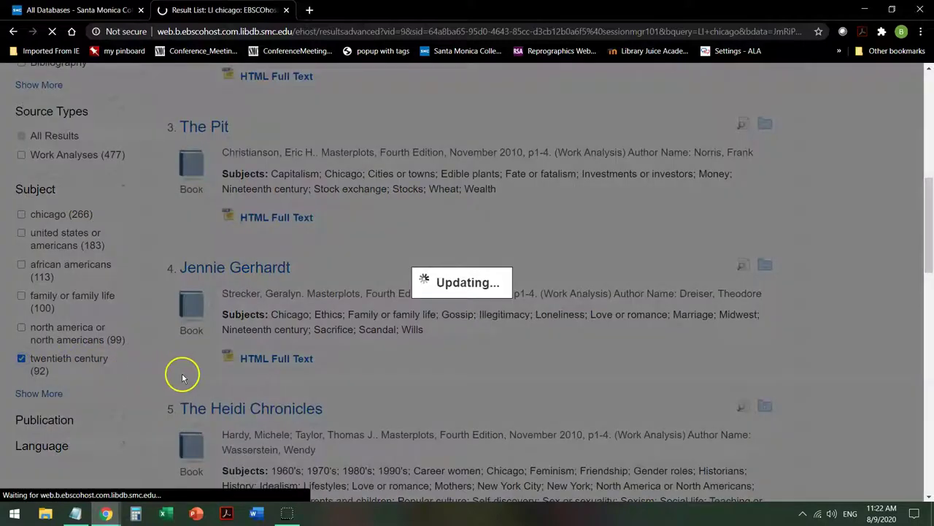
scroll(120, 287, "down", 6)
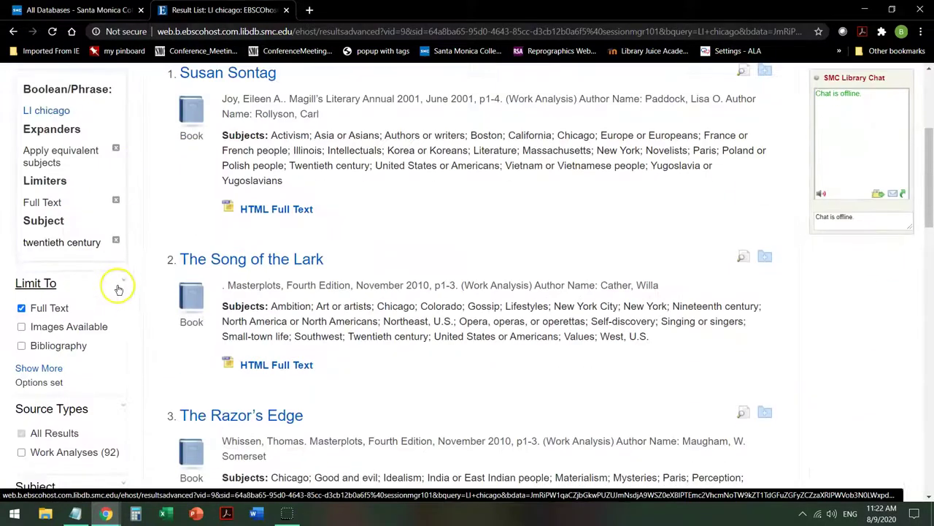
scroll(129, 300, "down", 2)
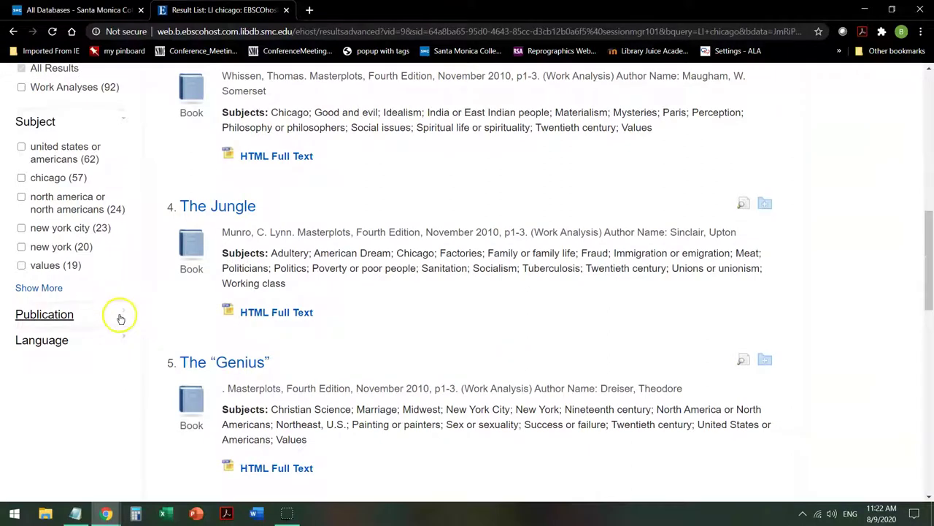
left_click(124, 316)
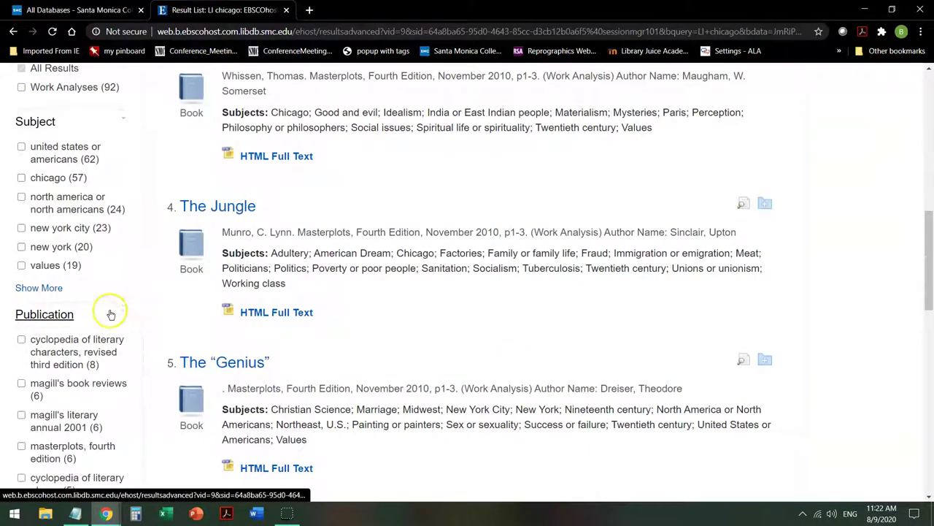
scroll(107, 300, "down", 1)
scroll(82, 341, "down", 1)
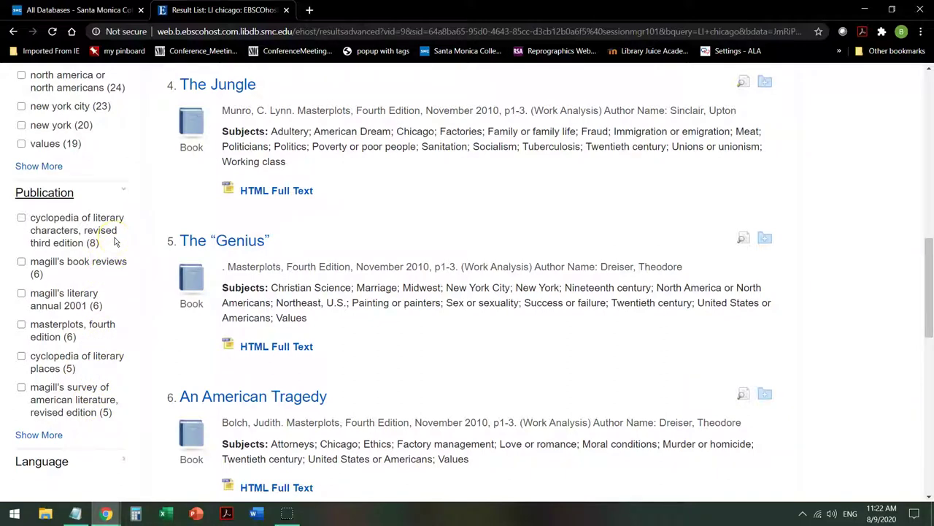
scroll(115, 242, "up", 9)
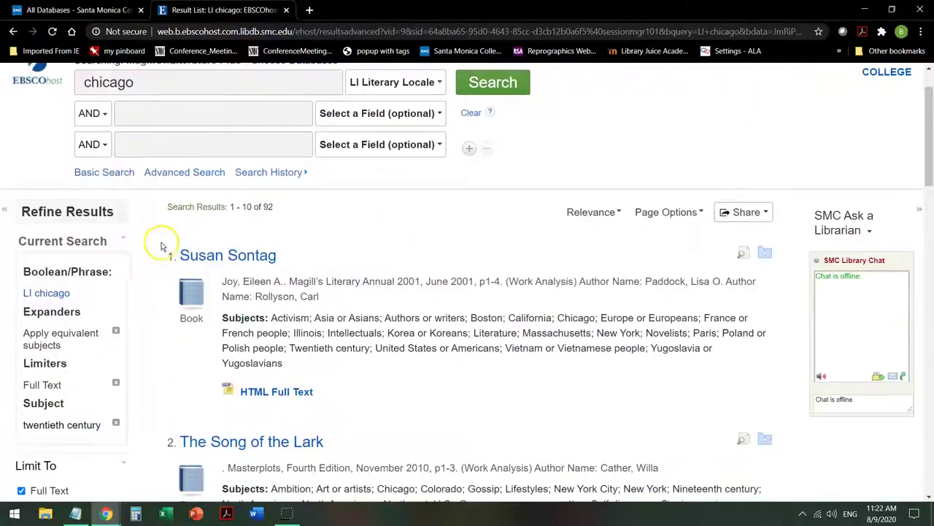
scroll(546, 298, "down", 4)
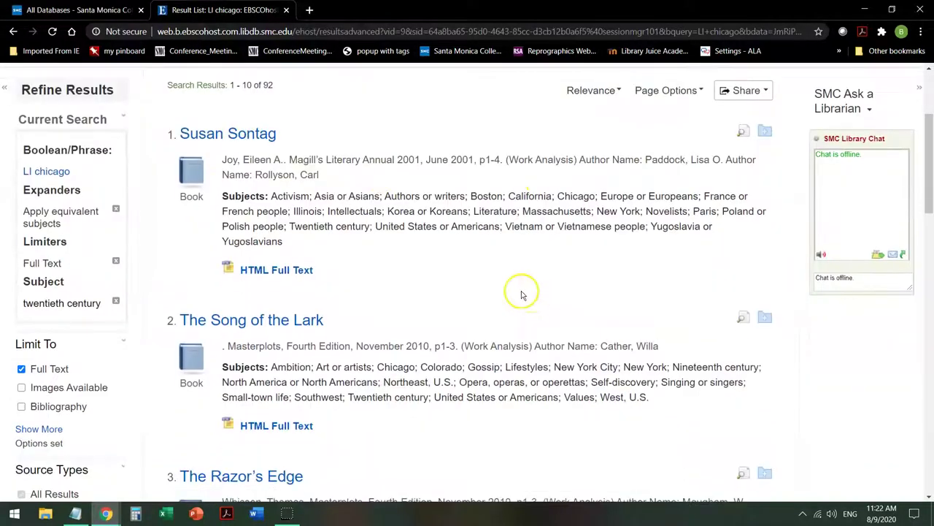
scroll(449, 276, "up", 2)
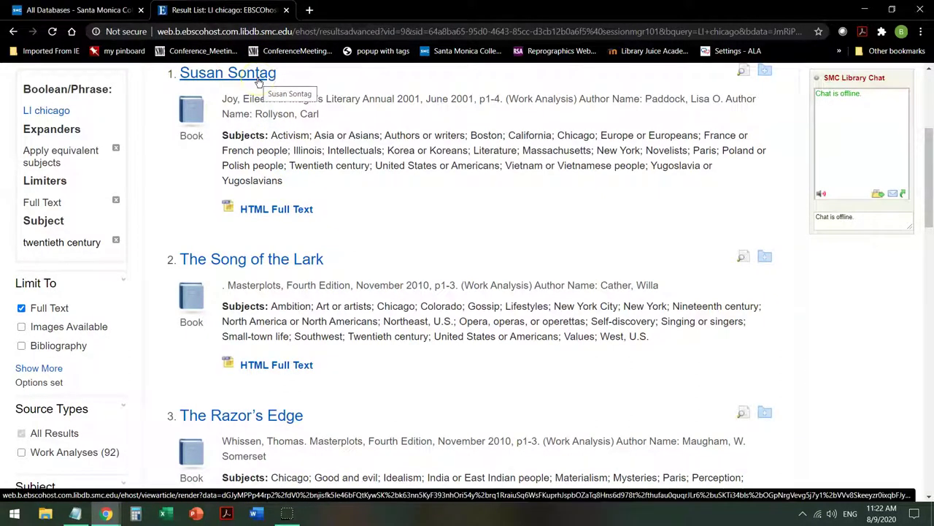
scroll(272, 115, "down", 1)
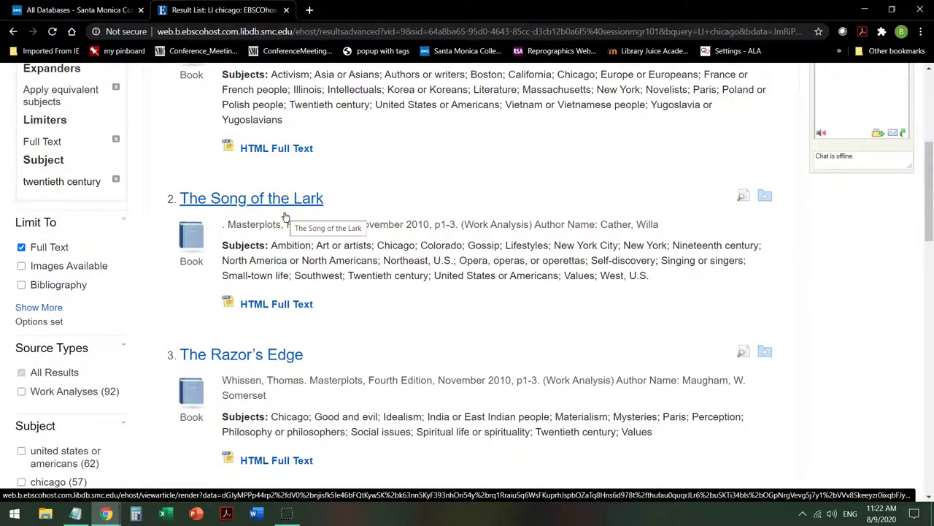
scroll(285, 217, "down", 3)
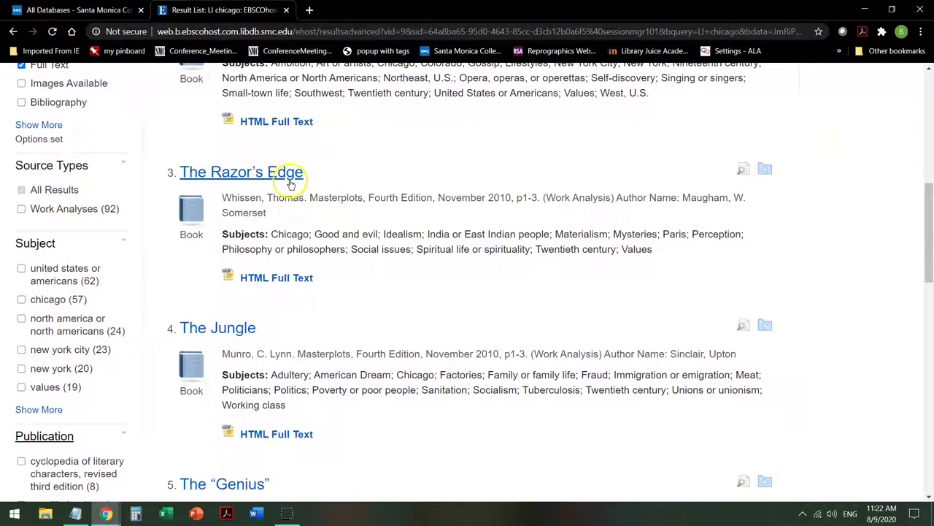
- Open The Razor's Edge work analysis, with its Chicago, Paris and India locale
left_click(289, 181)
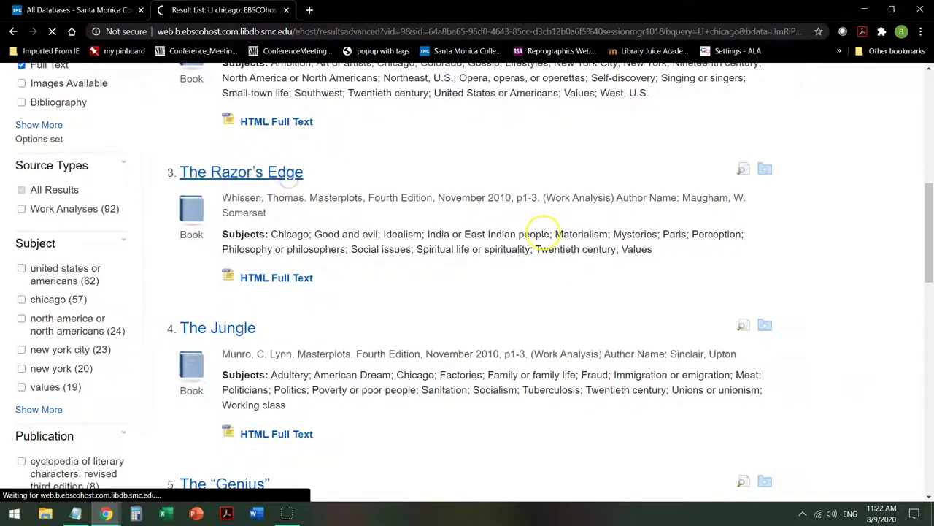
scroll(576, 302, "down", 4)
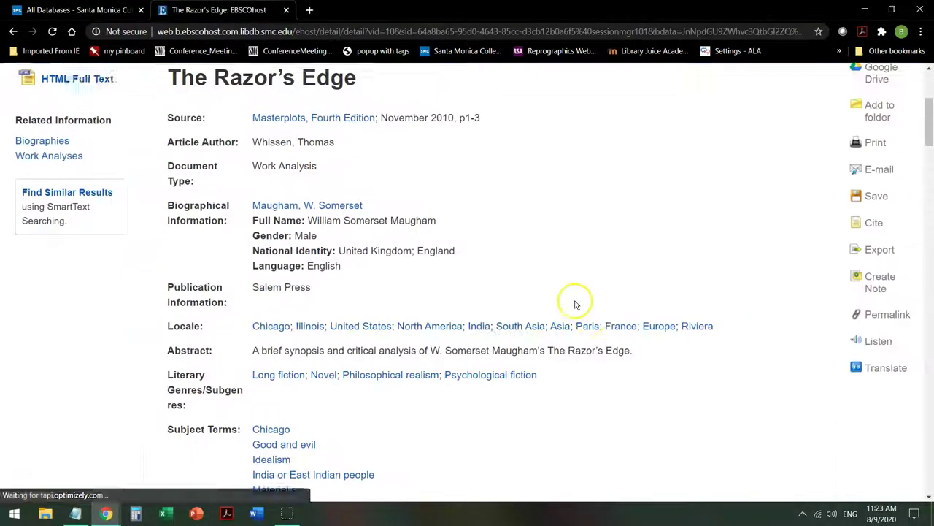
scroll(642, 305, "down", 14)
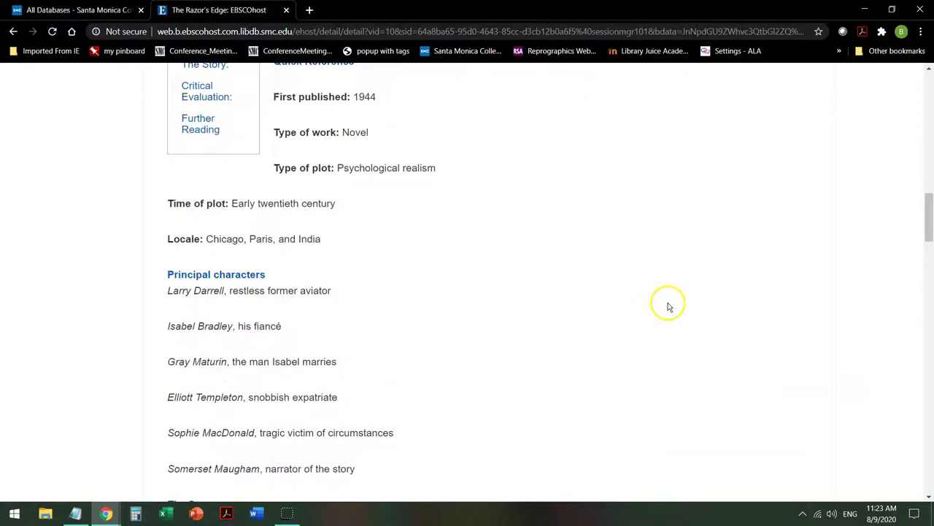
scroll(674, 305, "down", 4)
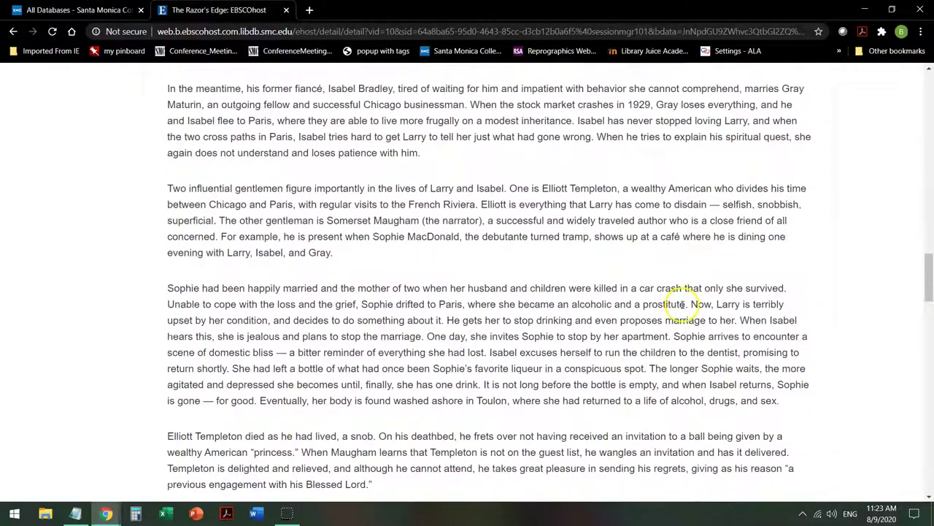
scroll(683, 305, "up", 11)
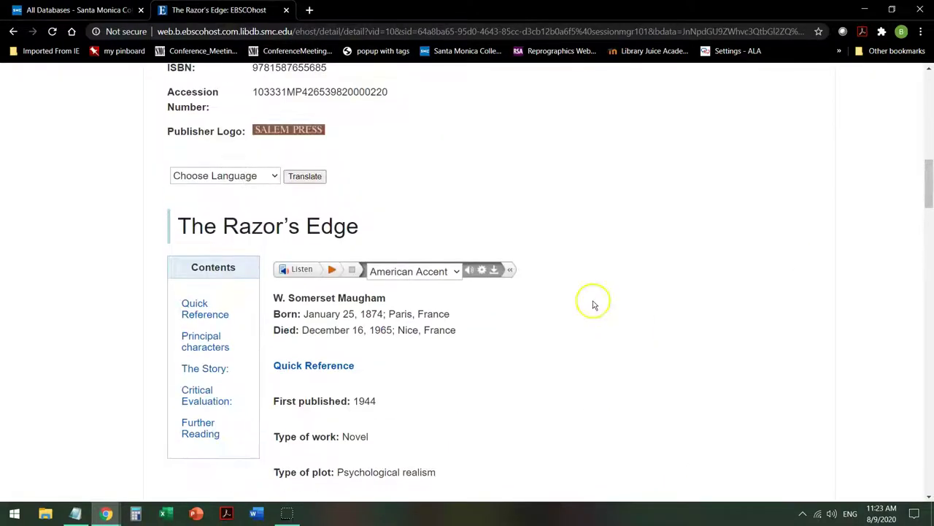
- Read through its characters, story and critical evaluation down to Further Reading
scroll(588, 302, "down", 1)
scroll(586, 302, "down", 1)
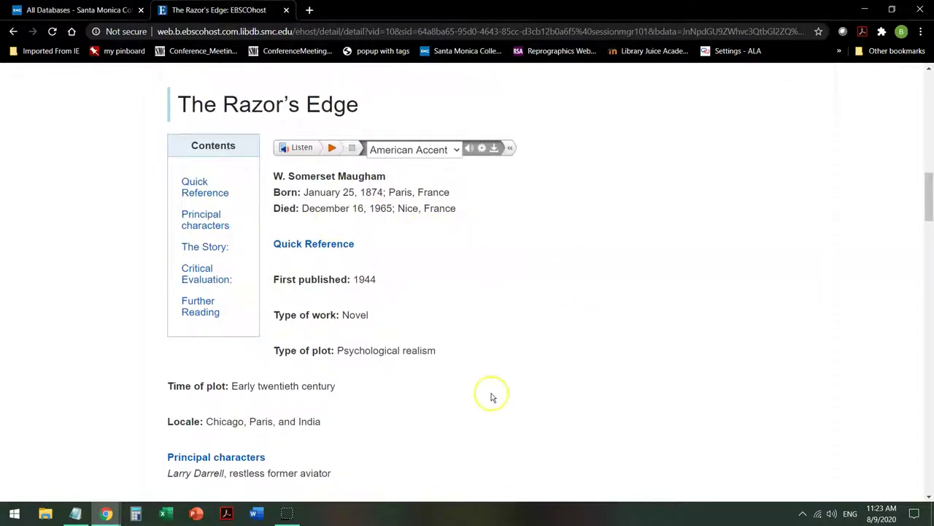
scroll(492, 396, "down", 3)
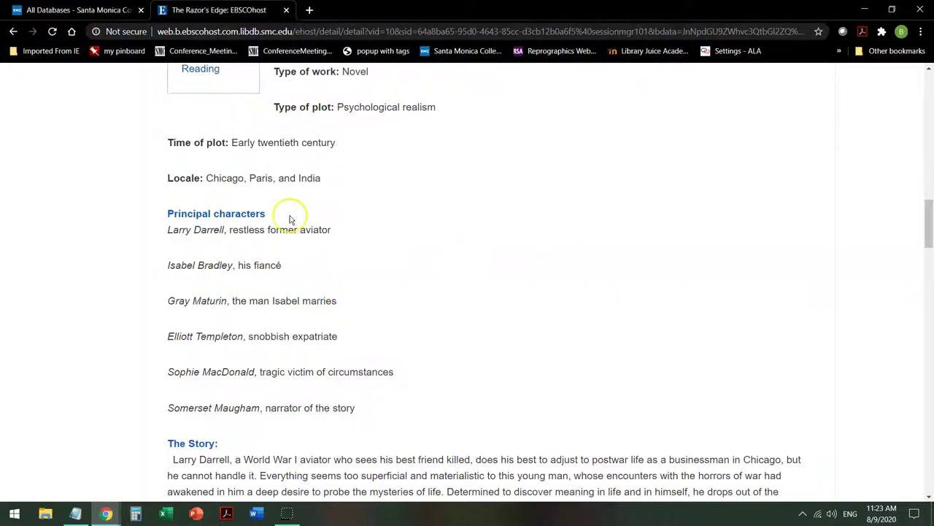
scroll(290, 220, "down", 3)
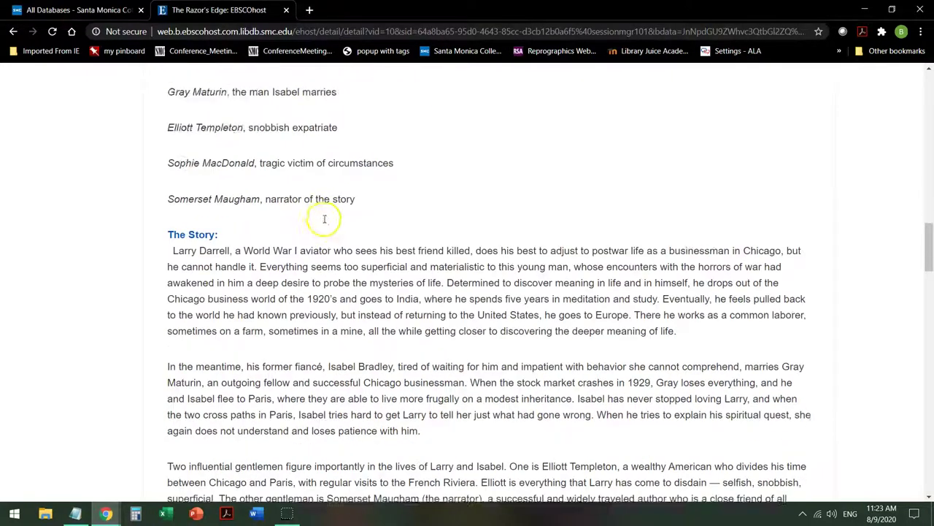
scroll(275, 232, "down", 8)
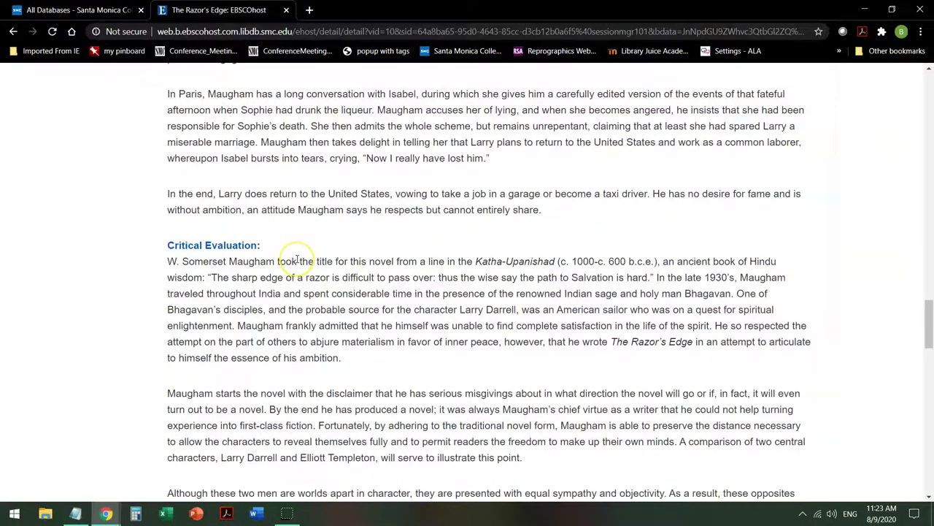
scroll(296, 259, "down", 8)
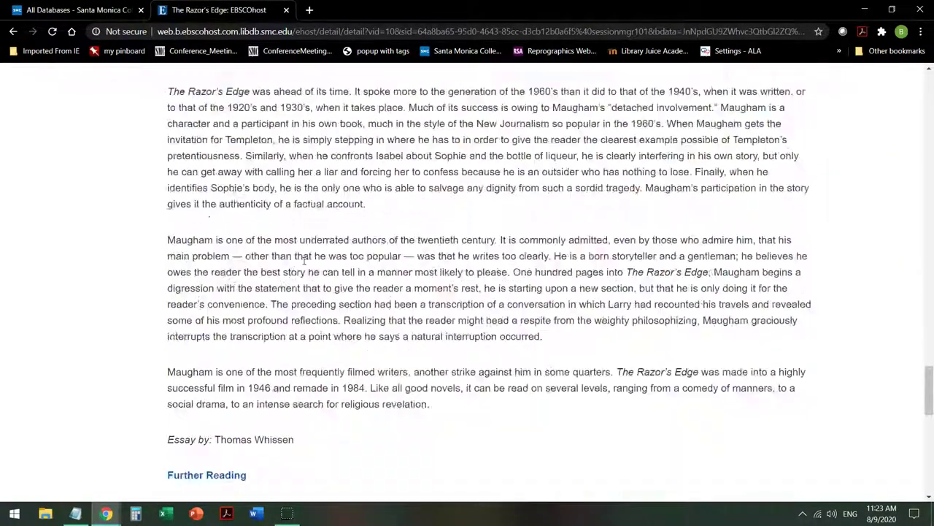
scroll(313, 266, "down", 4)
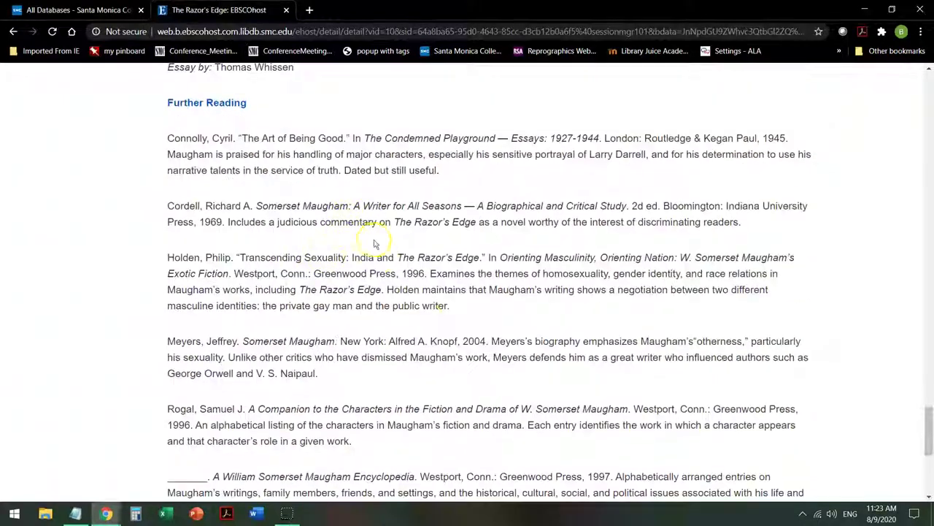
scroll(628, 379, "down", 3)
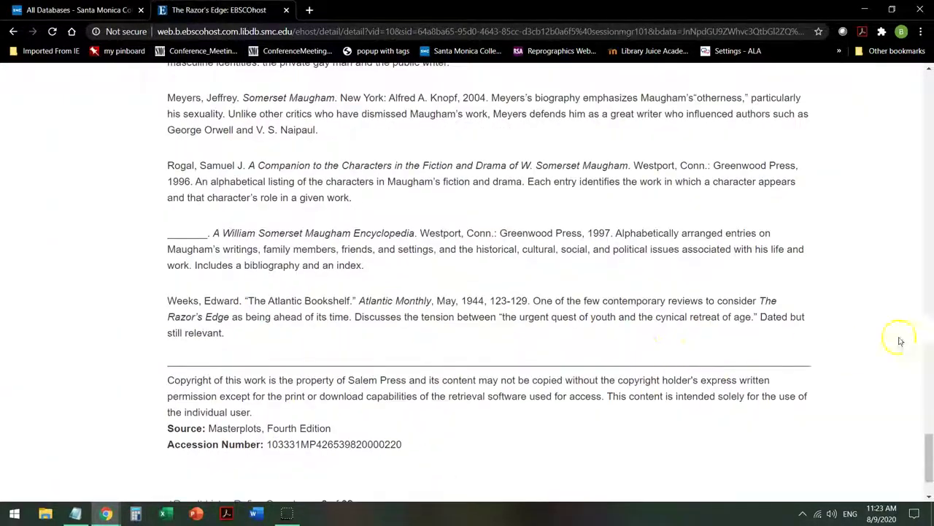
scroll(927, 329, "up", 8)
scroll(932, 326, "up", 20)
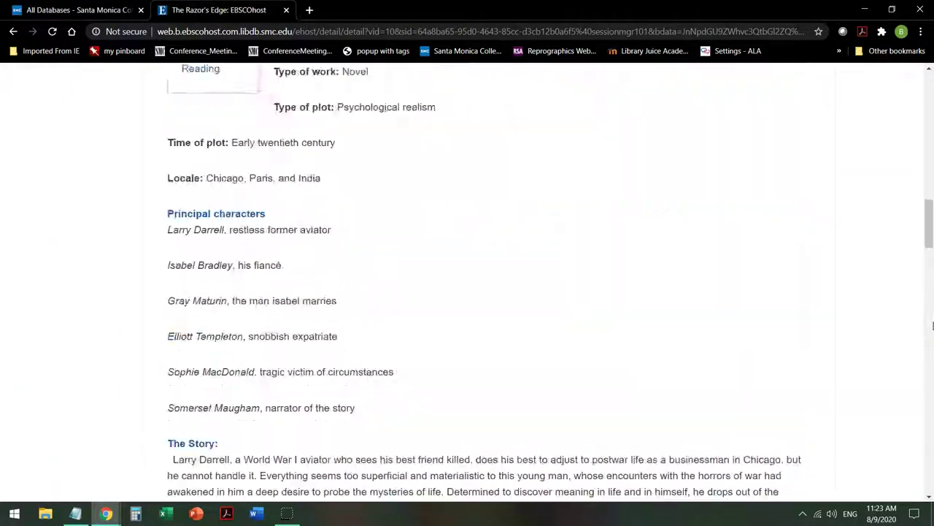
scroll(932, 326, "up", 10)
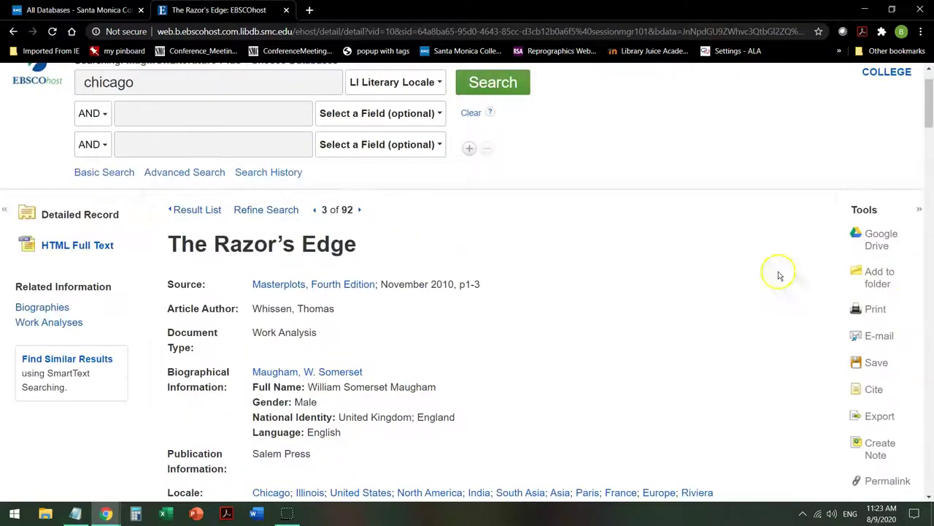